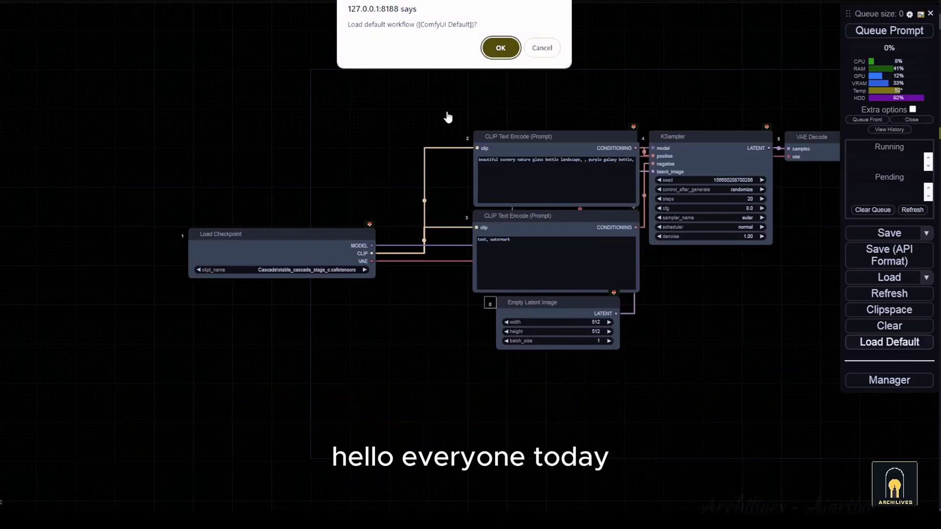
- Load the default workflow, then move and widen the Load Checkpoint node
{"action": "left_click", "coordinate": [500, 48]}
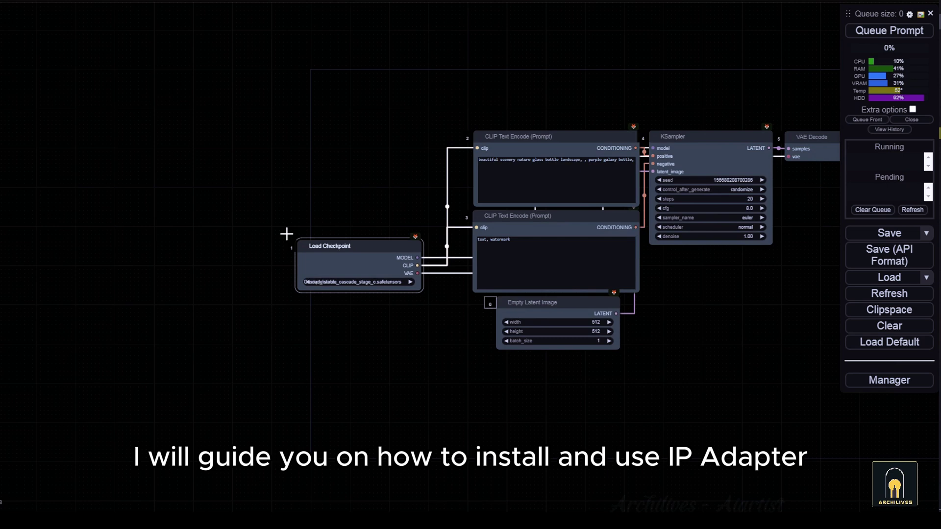
{"action": "left_click_drag", "start_coordinate": [336, 249], "coordinate": [226, 210]}
{"action": "left_click_drag", "start_coordinate": [312, 252], "coordinate": [377, 244]}
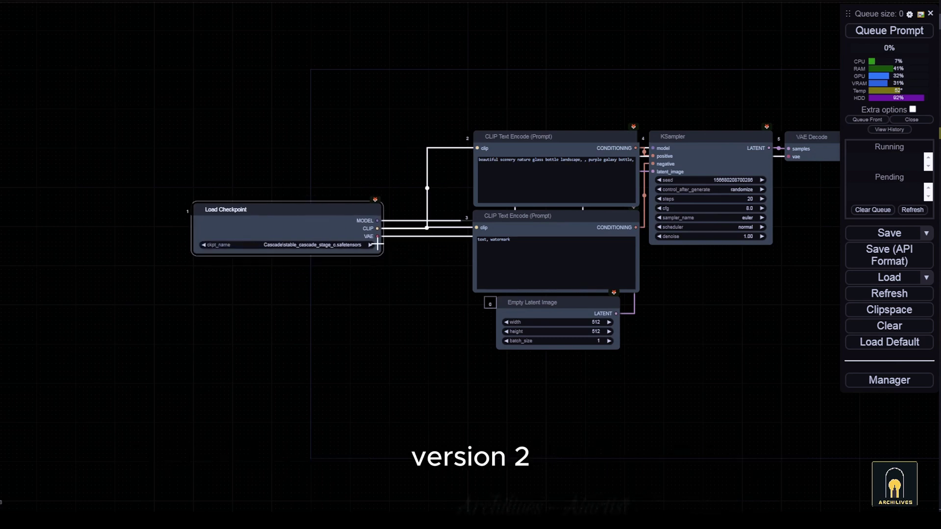
- Filter checkpoints by 'light' and select juggernautXL_v9Rdphoto2Lightning
{"action": "left_click", "coordinate": [338, 245]}
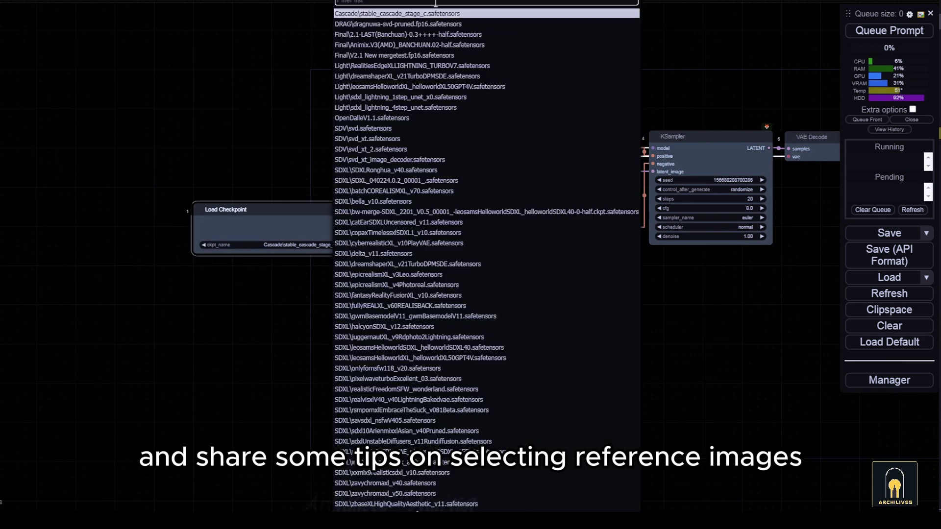
{"action": "type", "text": "light"}
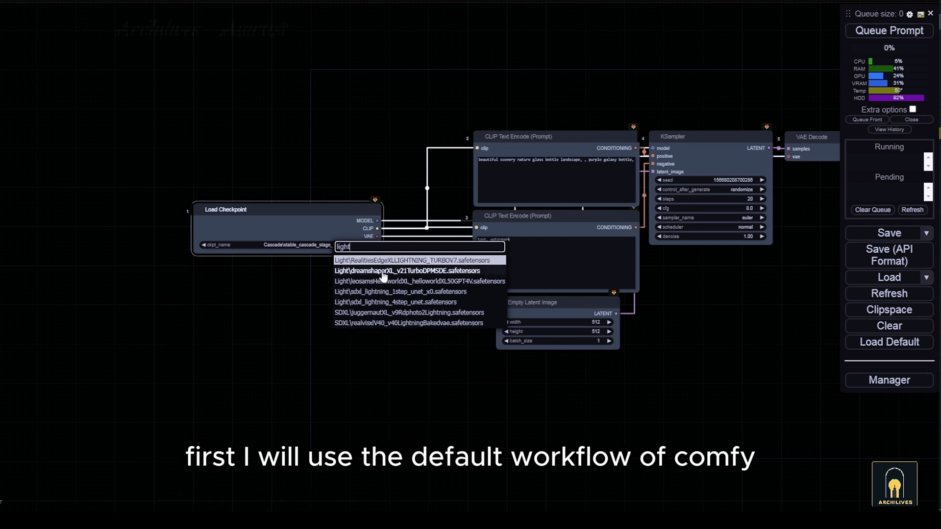
{"action": "left_click", "coordinate": [427, 314]}
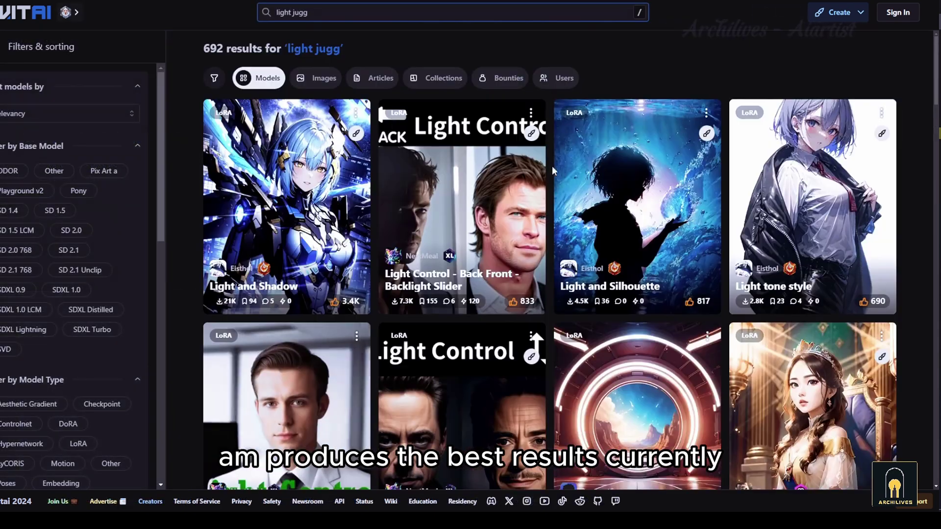
- Search Civitai models for 'ju' to find Juggernaut XL
{"action": "left_click", "coordinate": [91, 310]}
{"action": "left_click", "coordinate": [315, 12]}
{"action": "key", "text": "ctrl+a"}
{"action": "type", "text": "ju"}
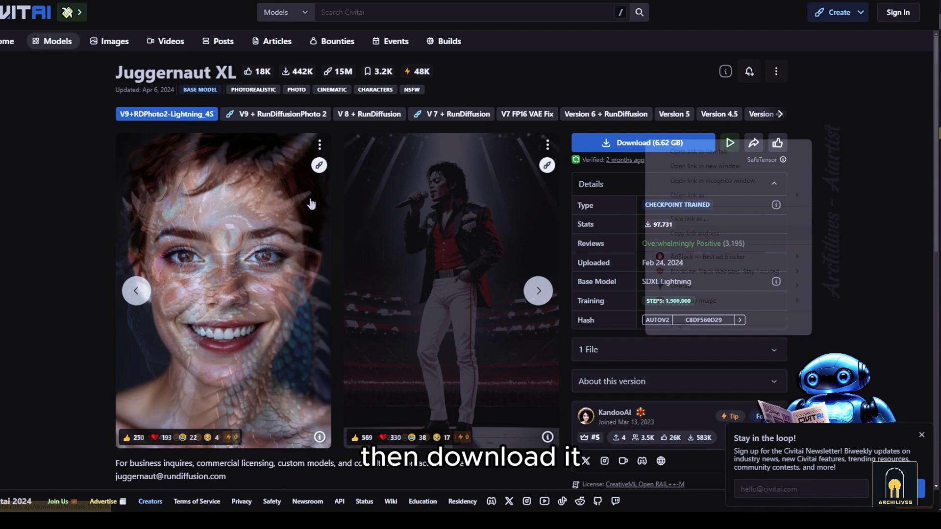
{"action": "left_click", "coordinate": [866, 118]}
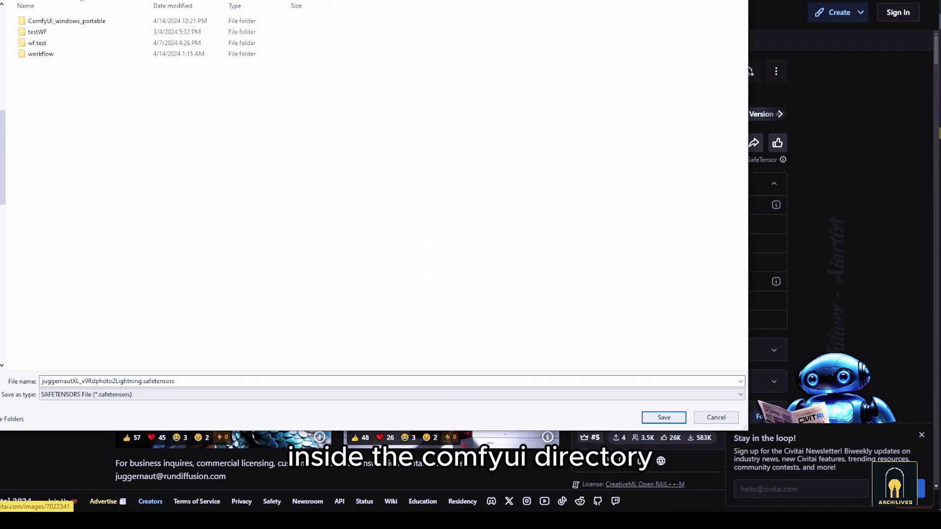
- Save the Juggernaut XL download into ComfyUI\models\checkpoints
{"action": "double_click", "coordinate": [67, 20]}
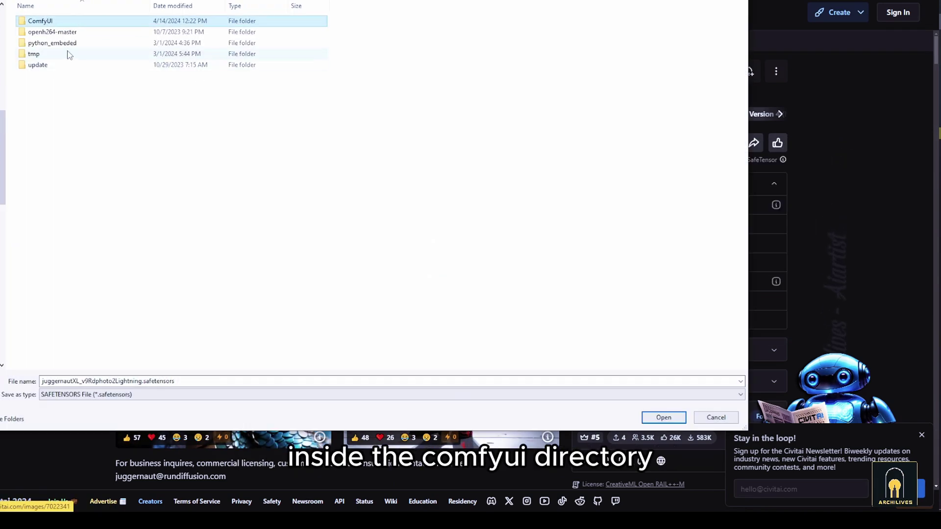
{"action": "double_click", "coordinate": [75, 23]}
{"action": "double_click", "coordinate": [63, 112]}
{"action": "scroll", "coordinate": [125, 131], "scroll_direction": "down", "scroll_amount": 5}
{"action": "scroll", "coordinate": [74, 74], "scroll_direction": "up", "scroll_amount": 5}
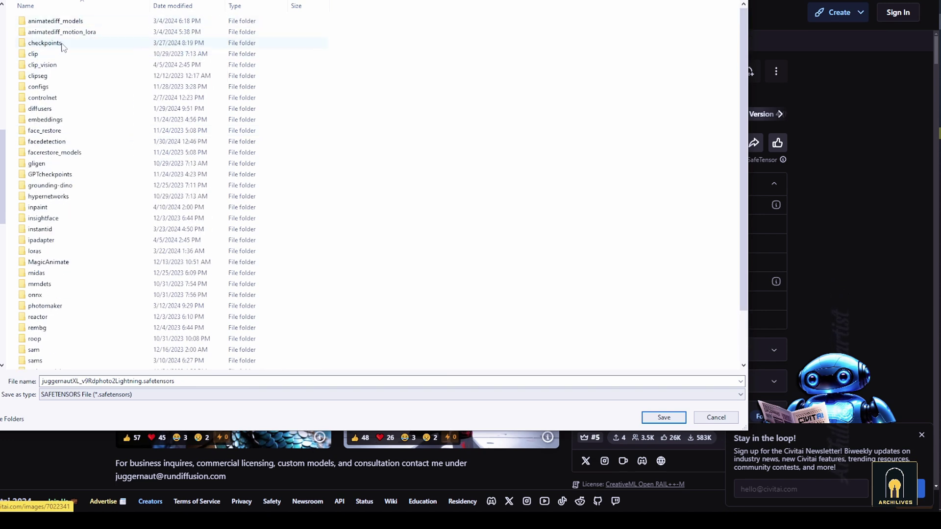
{"action": "double_click", "coordinate": [49, 43]}
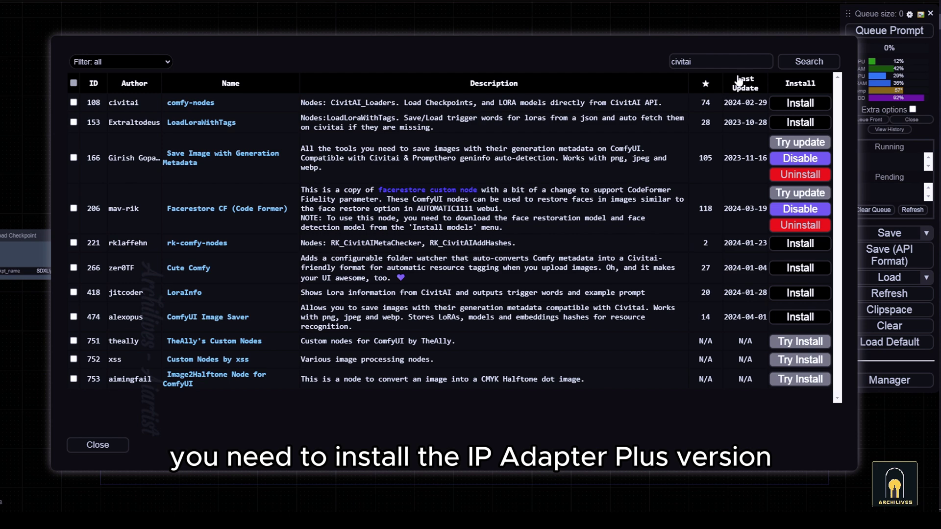
- Search Manager custom nodes for 'ipadapter' and confirm ComfyUI_IPAdapter_plus is installed
{"action": "type", "text": "ipadapter"}
{"action": "key", "text": "Return"}
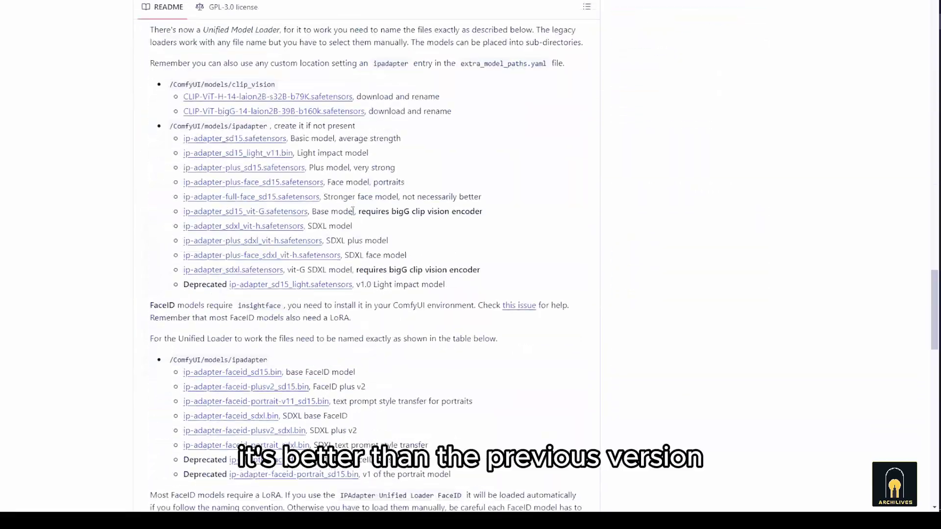
{"action": "scroll", "coordinate": [351, 215], "scroll_direction": "down", "scroll_amount": 15}
{"action": "scroll", "coordinate": [353, 211], "scroll_direction": "up", "scroll_amount": 15}
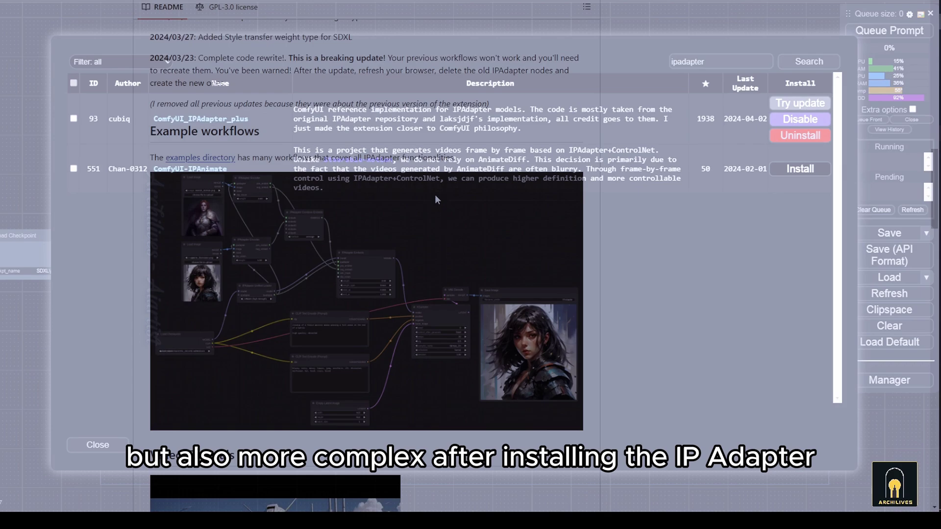
- Save the CLIP-ViT vision encoder from the README into ComfyUI's models\clip_vision folder
{"action": "scroll", "coordinate": [436, 206], "scroll_direction": "down", "scroll_amount": 5}
{"action": "scroll", "coordinate": [444, 216], "scroll_direction": "down", "scroll_amount": 2}
{"action": "scroll", "coordinate": [447, 225], "scroll_direction": "down", "scroll_amount": 1}
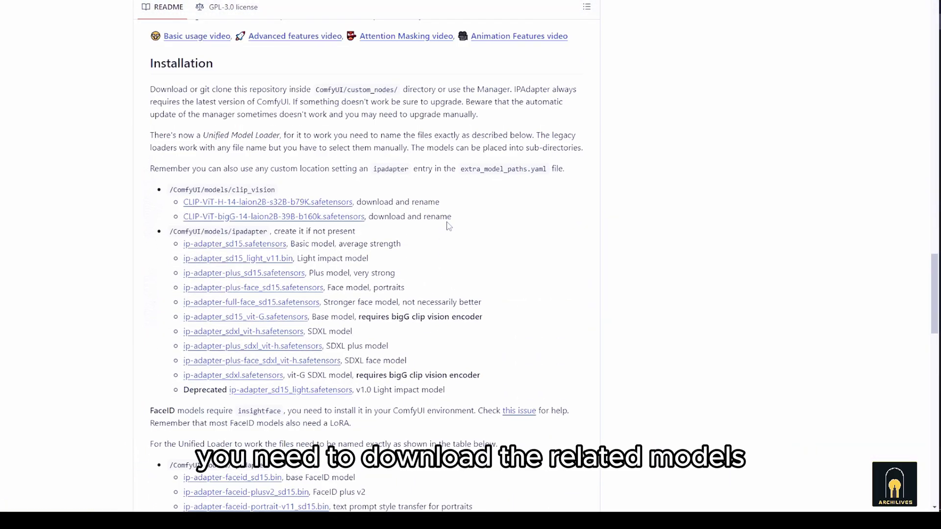
{"action": "left_click", "coordinate": [514, 244]}
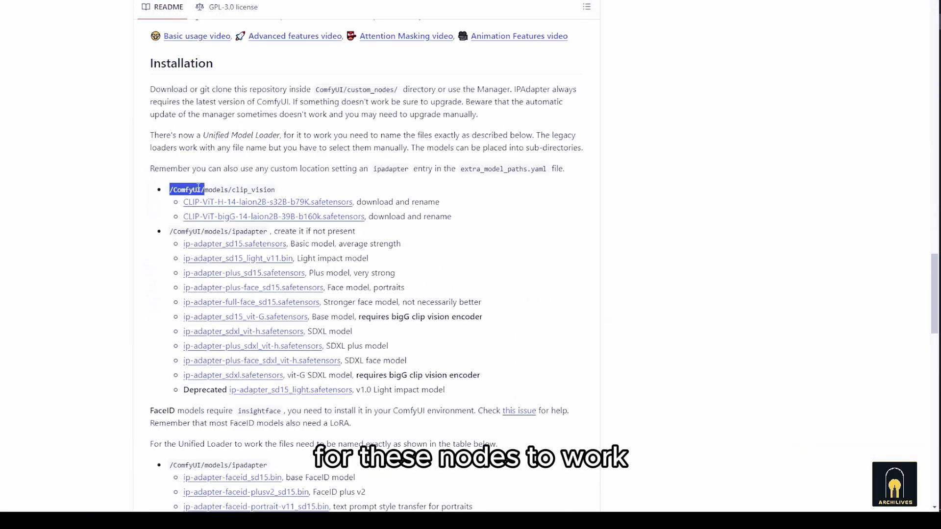
{"action": "right_click", "coordinate": [332, 215]}
{"action": "left_click", "coordinate": [393, 282]}
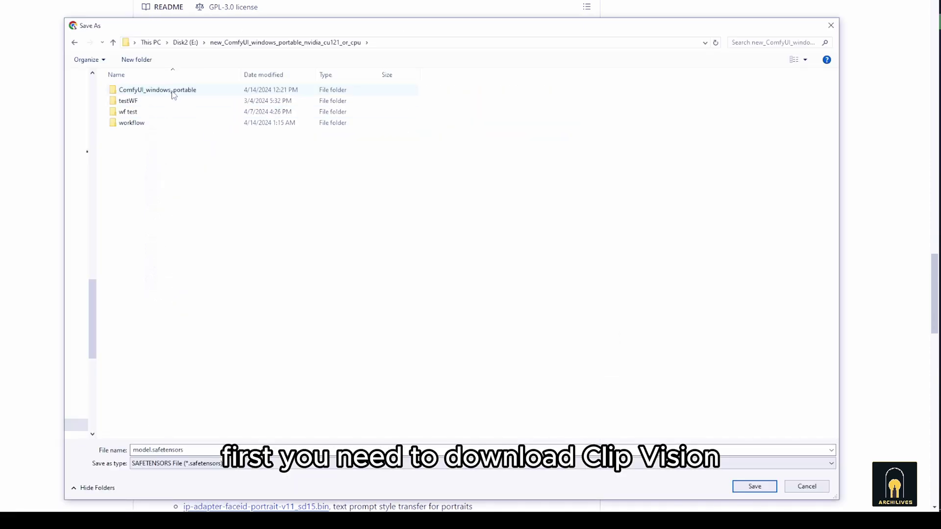
{"action": "double_click", "coordinate": [172, 91]}
{"action": "double_click", "coordinate": [188, 189]}
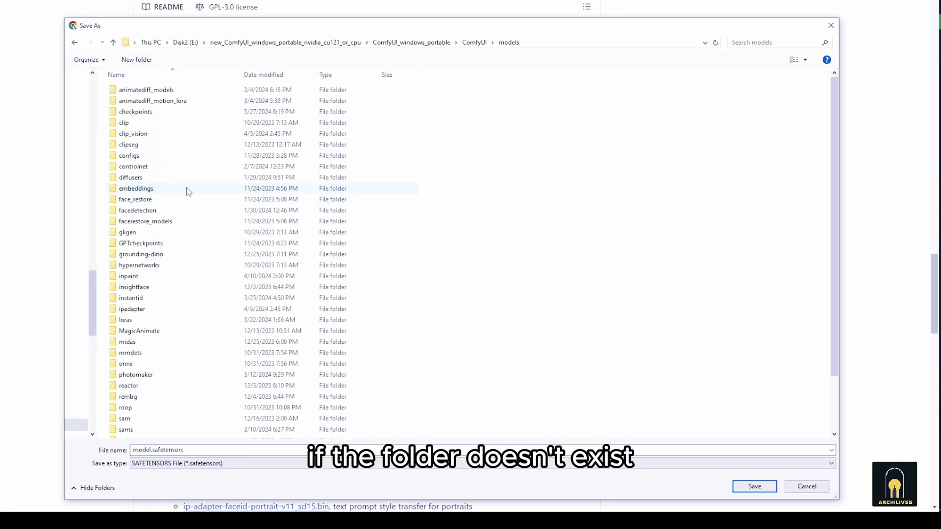
{"action": "double_click", "coordinate": [165, 135]}
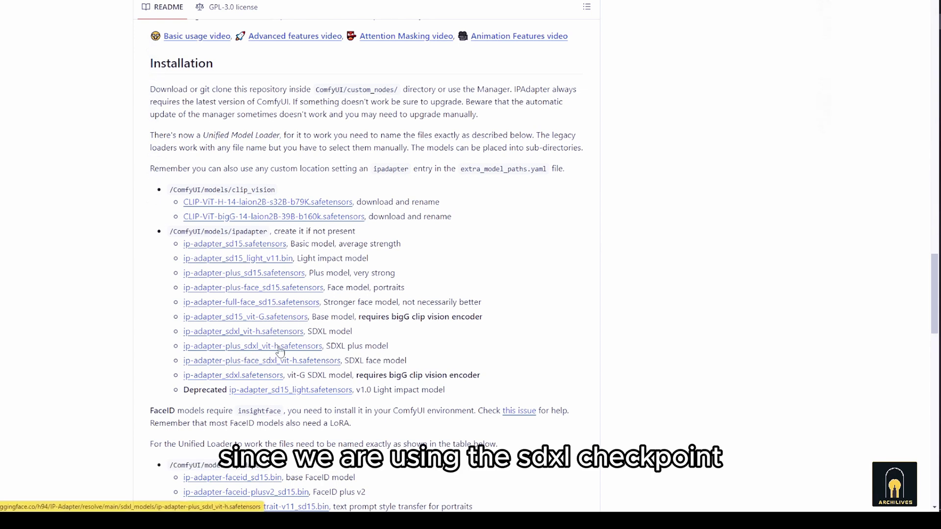
- Save ip-adapter-plus_sdxl_vit-h into ComfyUI's models\ipadapter folder
{"action": "right_click", "coordinate": [280, 351]}
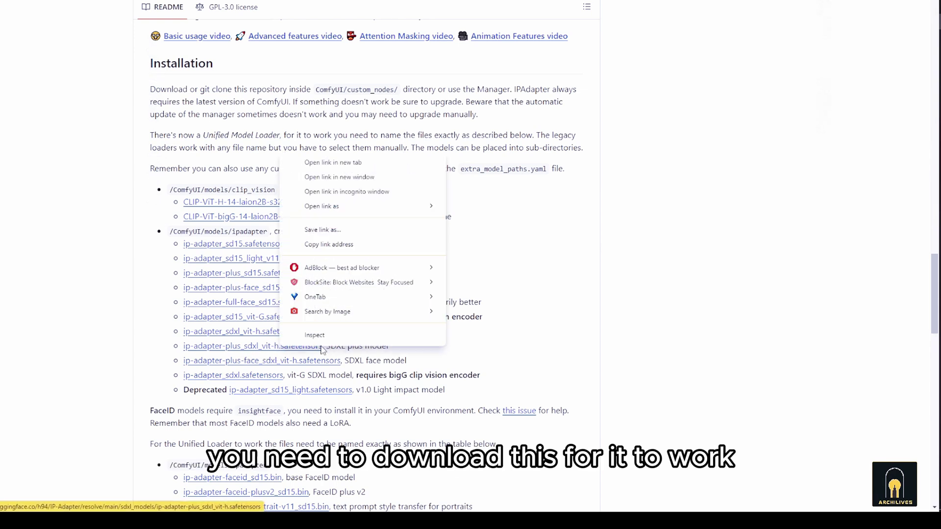
{"action": "left_click", "coordinate": [350, 230]}
{"action": "double_click", "coordinate": [157, 90]}
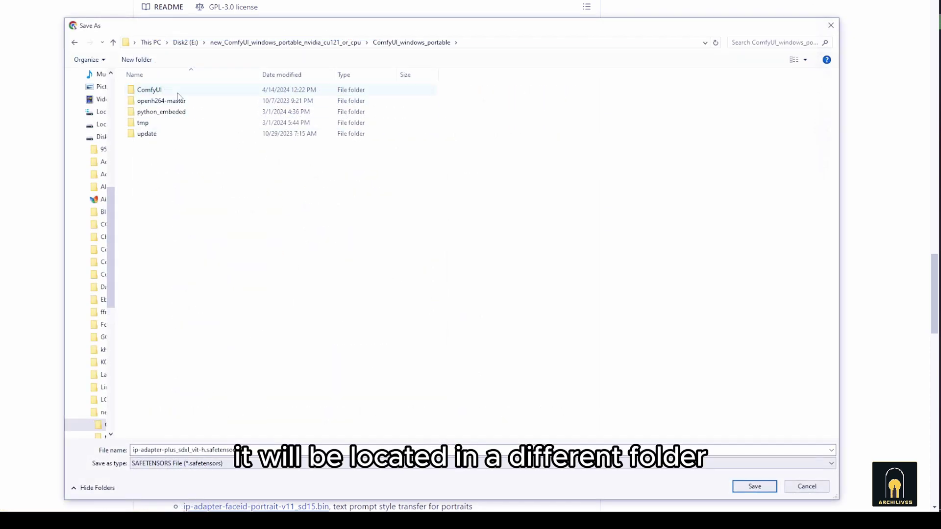
{"action": "double_click", "coordinate": [150, 90]}
{"action": "double_click", "coordinate": [208, 177]}
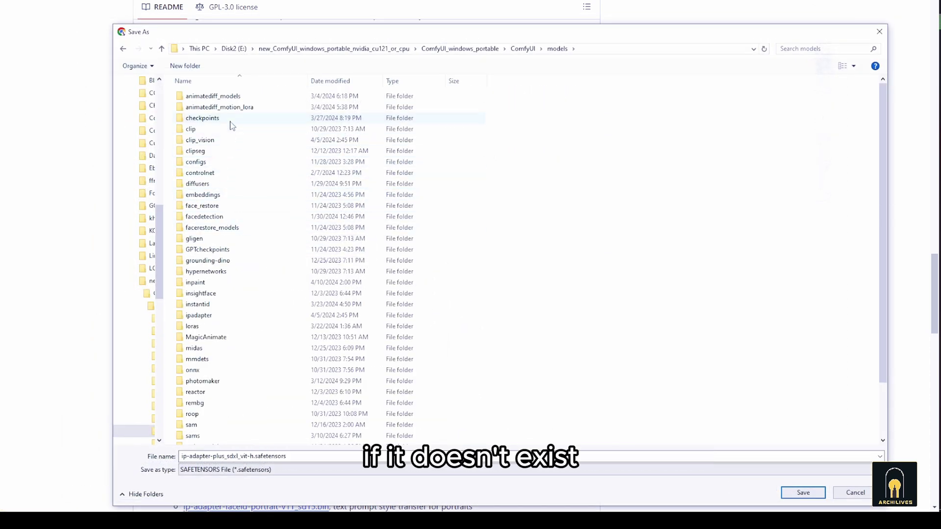
{"action": "scroll", "coordinate": [253, 196], "scroll_direction": "down", "scroll_amount": 2}
{"action": "right_click", "coordinate": [618, 244]}
{"action": "mouse_move", "coordinate": [642, 389]}
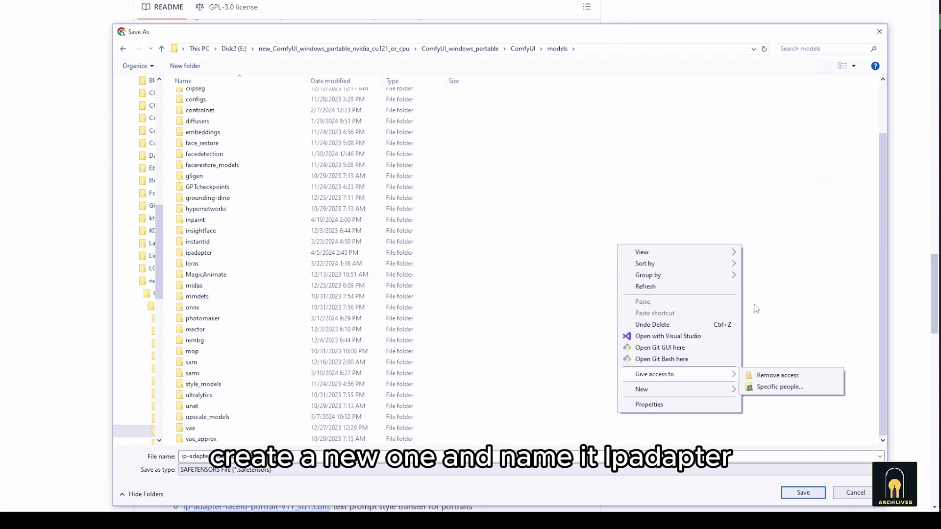
{"action": "left_click", "coordinate": [216, 307]}
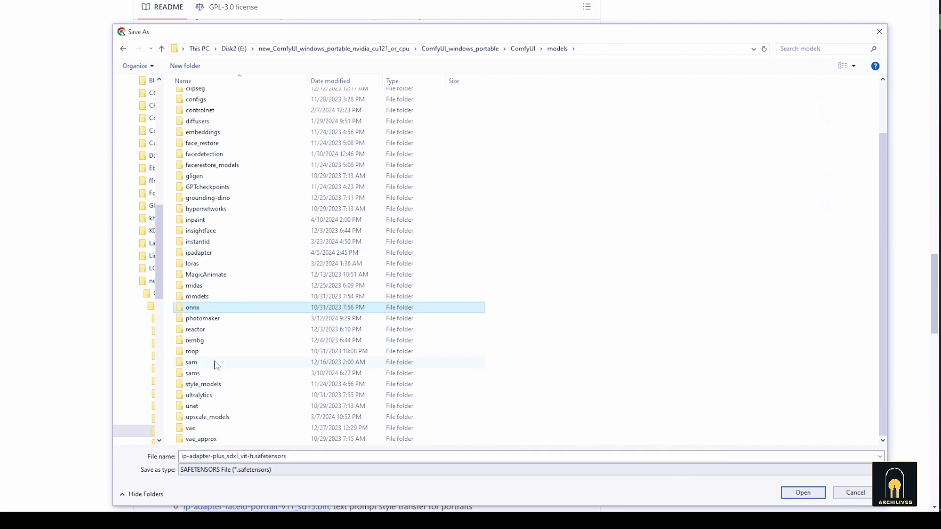
{"action": "double_click", "coordinate": [221, 253]}
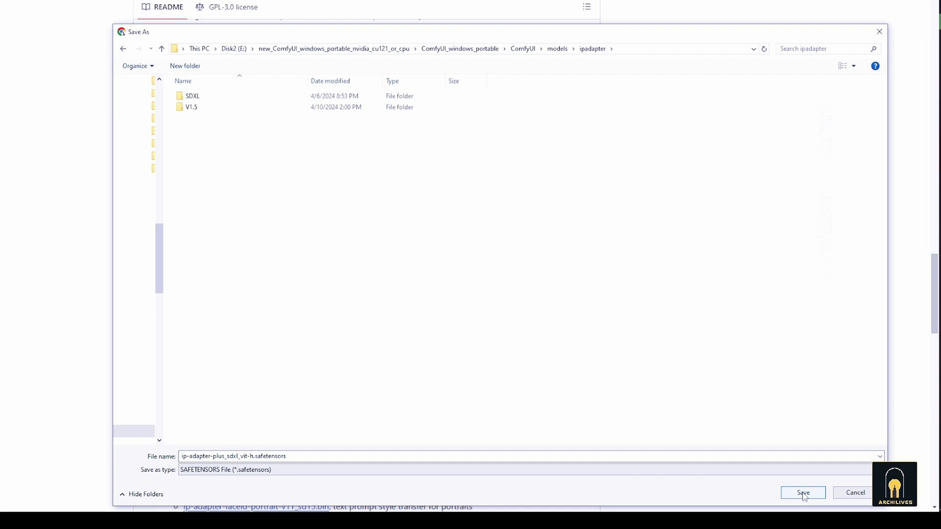
{"action": "left_click", "coordinate": [855, 492]}
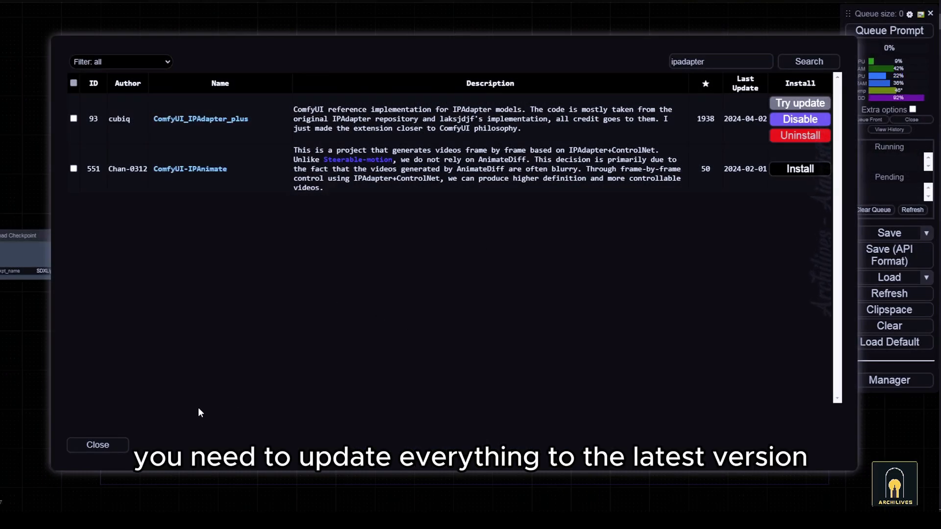
- Close the custom node list and pan the canvas to the prompt and KSampler nodes
{"action": "left_click", "coordinate": [121, 444]}
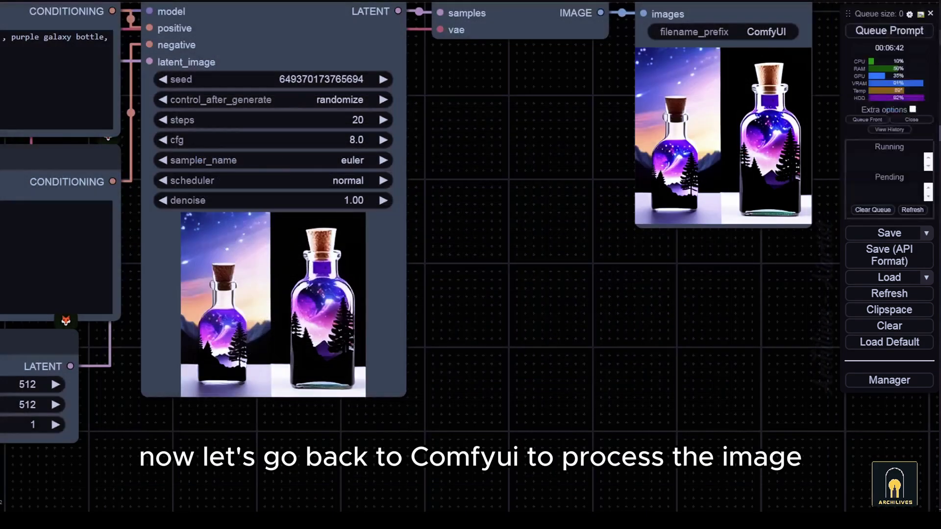
{"action": "scroll", "coordinate": [528, 286], "scroll_direction": "down", "scroll_amount": 6}
{"action": "scroll", "coordinate": [674, 299], "scroll_direction": "down", "scroll_amount": 2}
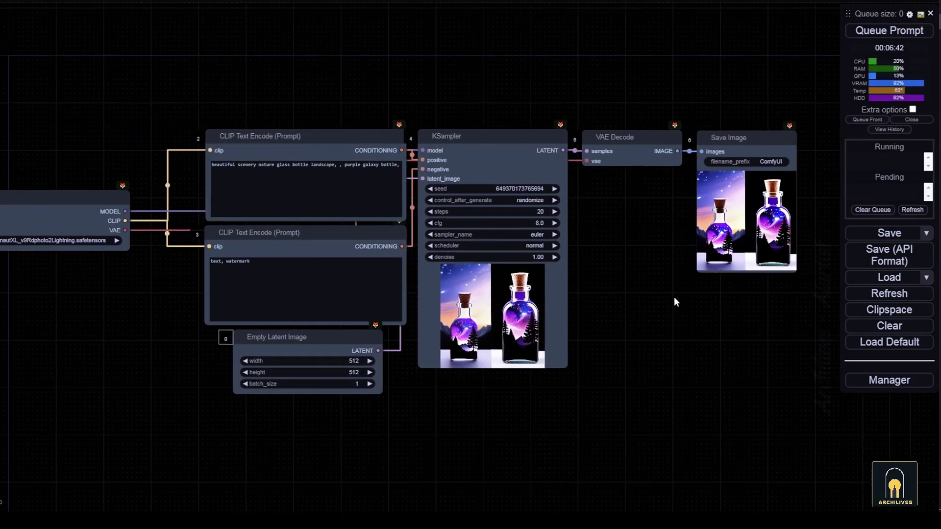
{"action": "scroll", "coordinate": [674, 301], "scroll_direction": "up", "scroll_amount": 5}
{"action": "scroll", "coordinate": [644, 307], "scroll_direction": "down", "scroll_amount": 3}
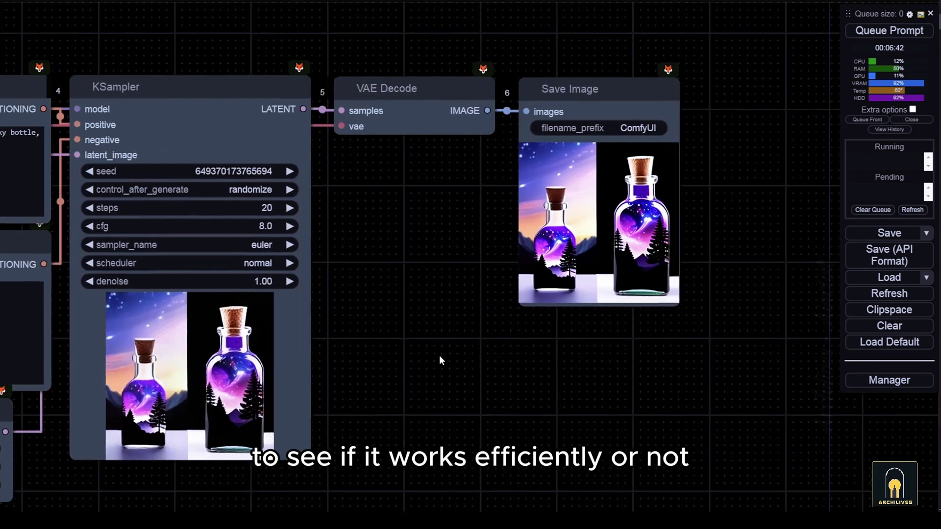
{"action": "left_click_drag", "start_coordinate": [592, 351], "coordinate": [925, 302]}
{"action": "scroll", "coordinate": [658, 333], "scroll_direction": "up", "scroll_amount": 5}
{"action": "scroll", "coordinate": [657, 333], "scroll_direction": "up", "scroll_amount": 2}
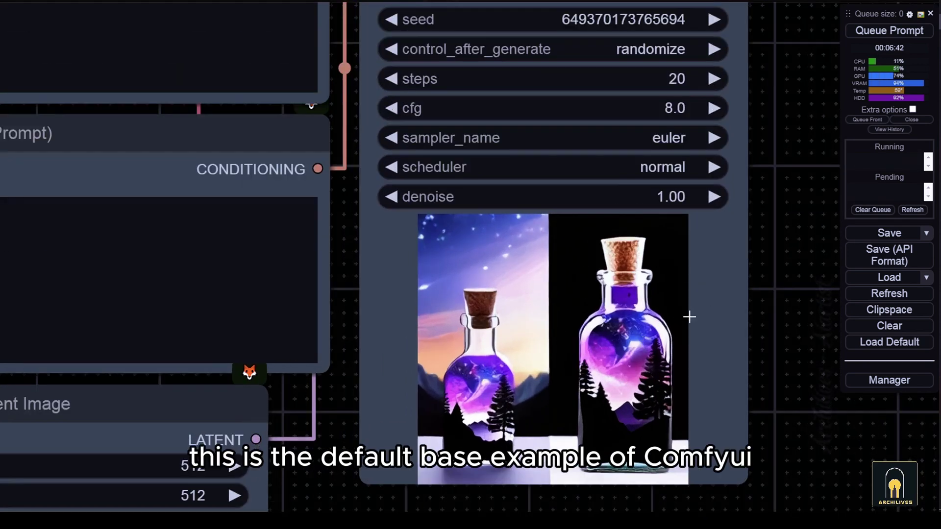
{"action": "scroll", "coordinate": [602, 282], "scroll_direction": "down", "scroll_amount": 6}
{"action": "scroll", "coordinate": [617, 247], "scroll_direction": "up", "scroll_amount": 4}
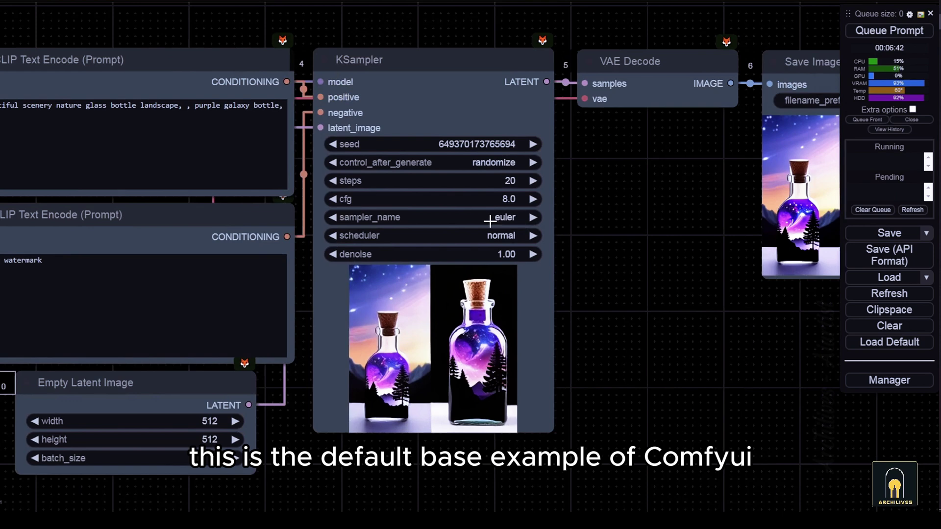
- Change the KSampler's sampling steps from 20 to 5
{"action": "left_click", "coordinate": [489, 198]}
{"action": "left_click", "coordinate": [489, 180]}
{"action": "key", "text": "Escape"}
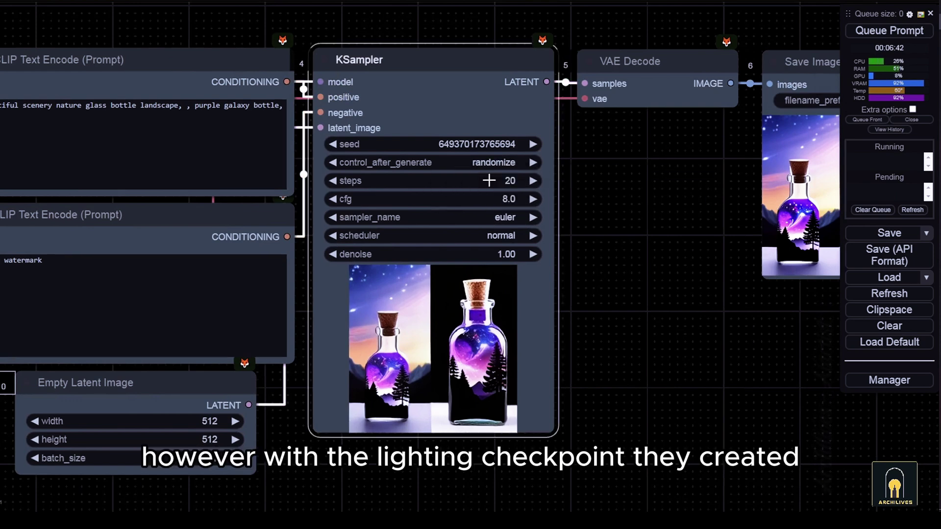
{"action": "left_click", "coordinate": [489, 180]}
{"action": "type", "text": "5"}
{"action": "key", "text": "Return"}
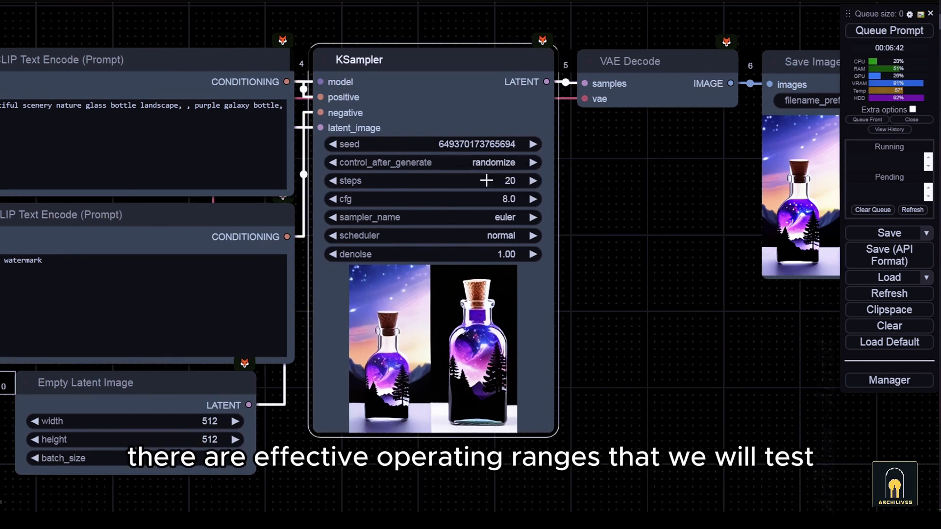
{"action": "left_click", "coordinate": [487, 199]}
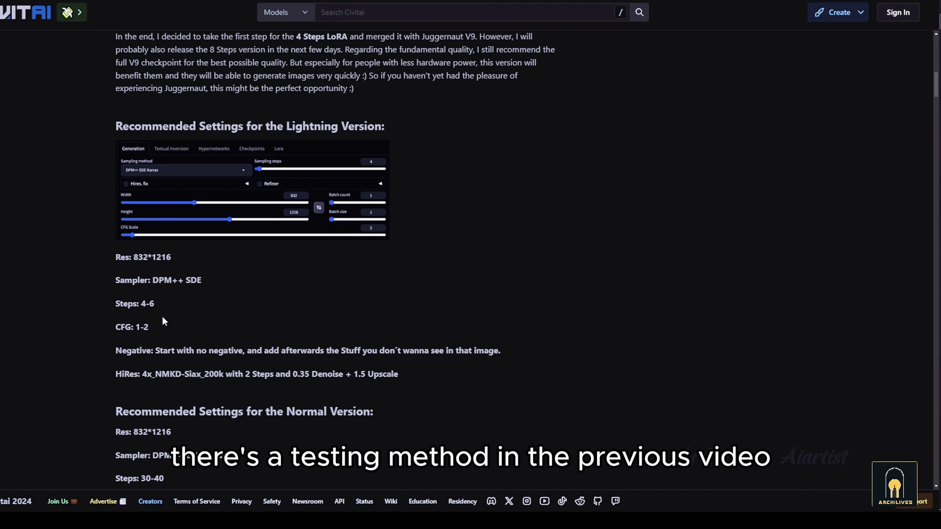
- Scroll the Civitai page to the Lightning version's recommended settings
{"action": "scroll", "coordinate": [163, 321], "scroll_direction": "down", "scroll_amount": 1}
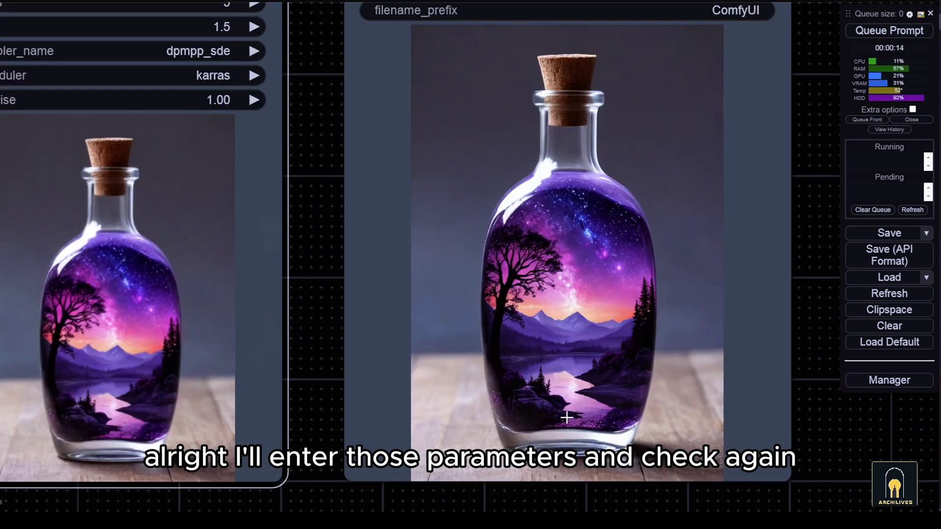
- Add an IPAdapter Embeds node from the checkpoint's MODEL output
{"action": "scroll", "coordinate": [567, 418], "scroll_direction": "down", "scroll_amount": 5}
{"action": "scroll", "coordinate": [626, 237], "scroll_direction": "down", "scroll_amount": 3}
{"action": "mouse_move", "coordinate": [242, 157]}
{"action": "left_mouse_down"}
{"action": "mouse_move", "coordinate": [396, 277]}
{"action": "mouse_move", "coordinate": [180, 260]}
{"action": "left_mouse_up"}
{"action": "left_click_drag", "start_coordinate": [154, 175], "coordinate": [291, 282]}
{"action": "left_click", "coordinate": [313, 299]}
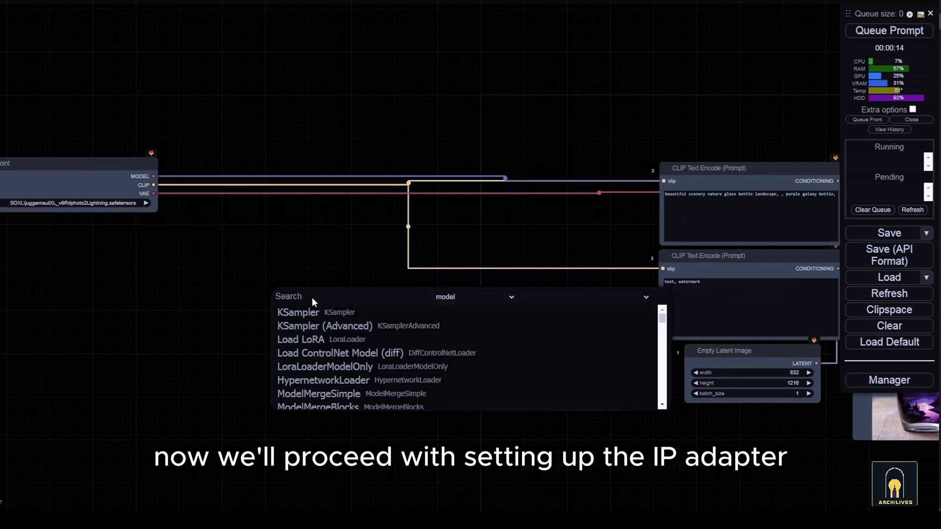
{"action": "type", "text": "ipadapter"}
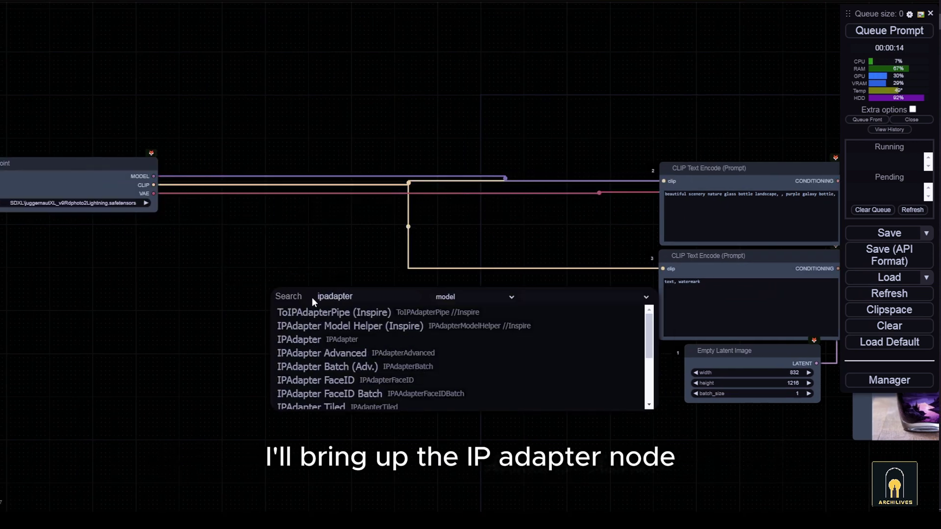
{"action": "scroll", "coordinate": [352, 354], "scroll_direction": "down", "scroll_amount": 3}
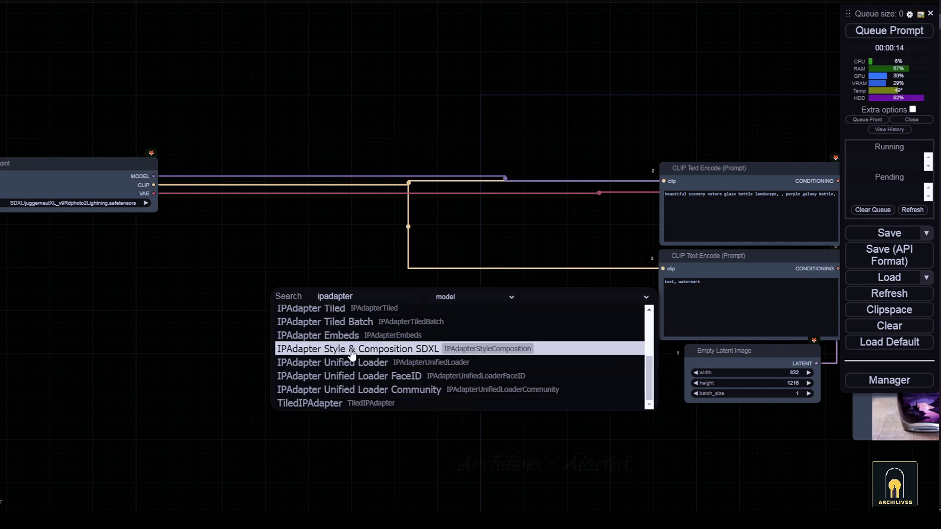
{"action": "left_click", "coordinate": [317, 335]}
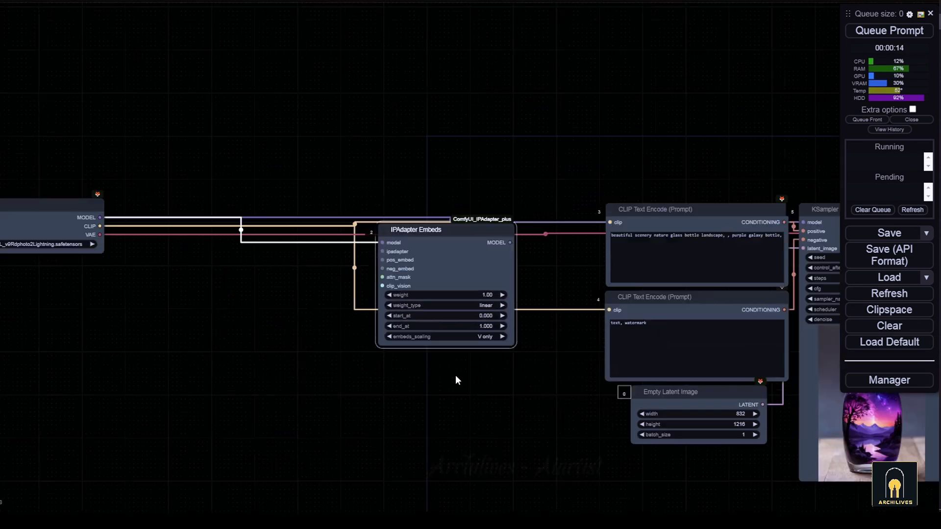
- Colour the negative prompt node red and the positive prompt node green
{"action": "left_click_drag", "start_coordinate": [520, 345], "coordinate": [341, 124]}
{"action": "right_click", "coordinate": [344, 109]}
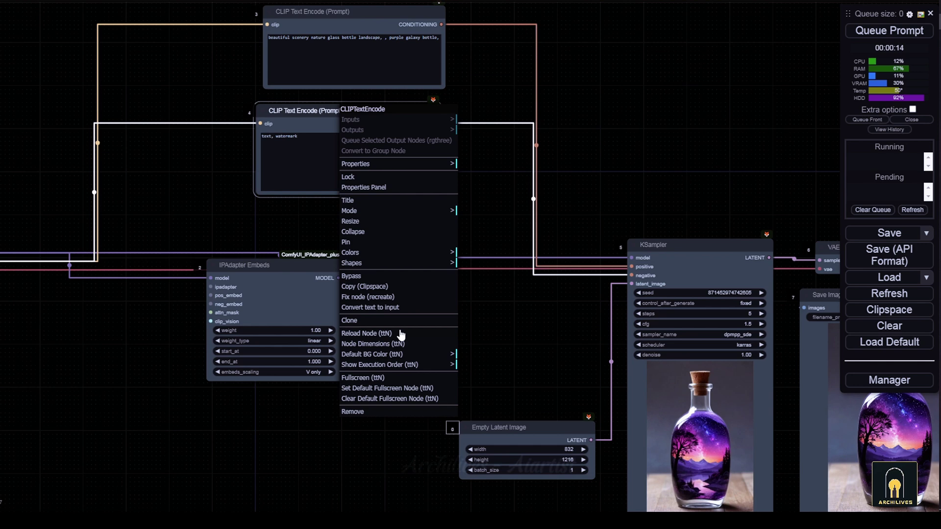
{"action": "left_click", "coordinate": [351, 252]}
{"action": "left_click", "coordinate": [483, 261]}
{"action": "right_click", "coordinate": [366, 10]}
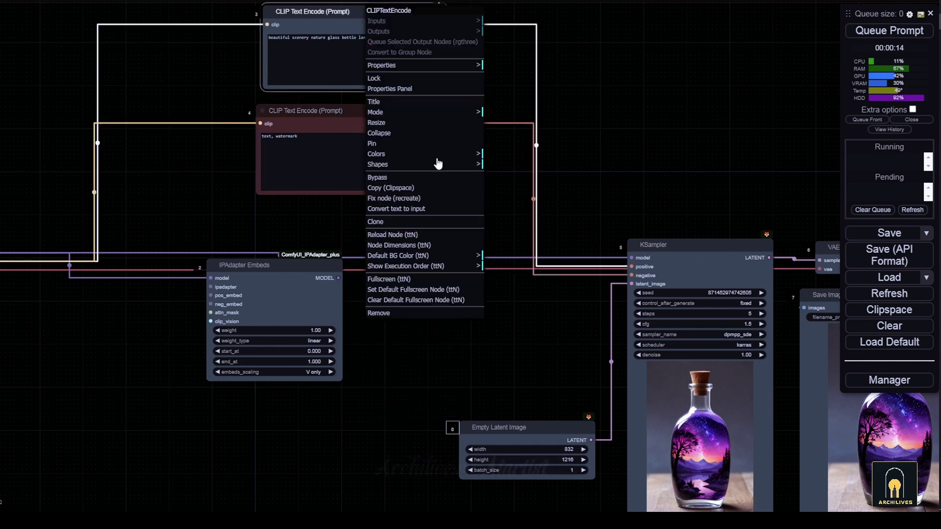
{"action": "left_click", "coordinate": [505, 192]}
- Position IPAdapter Embeds and wire its MODEL output into the KSampler
{"action": "left_click_drag", "start_coordinate": [245, 265], "coordinate": [280, 283]}
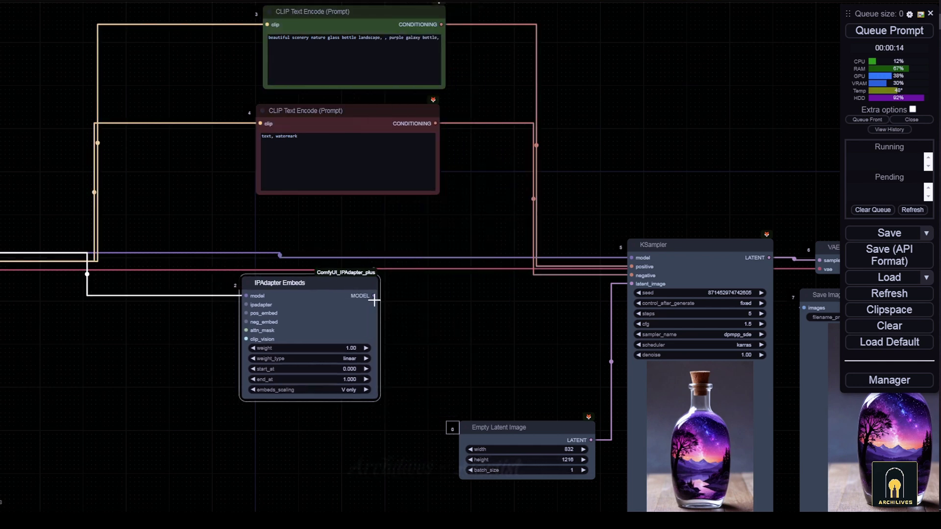
{"action": "left_click_drag", "start_coordinate": [374, 296], "coordinate": [691, 256]}
{"action": "scroll", "coordinate": [425, 248], "scroll_direction": "up", "scroll_amount": 3}
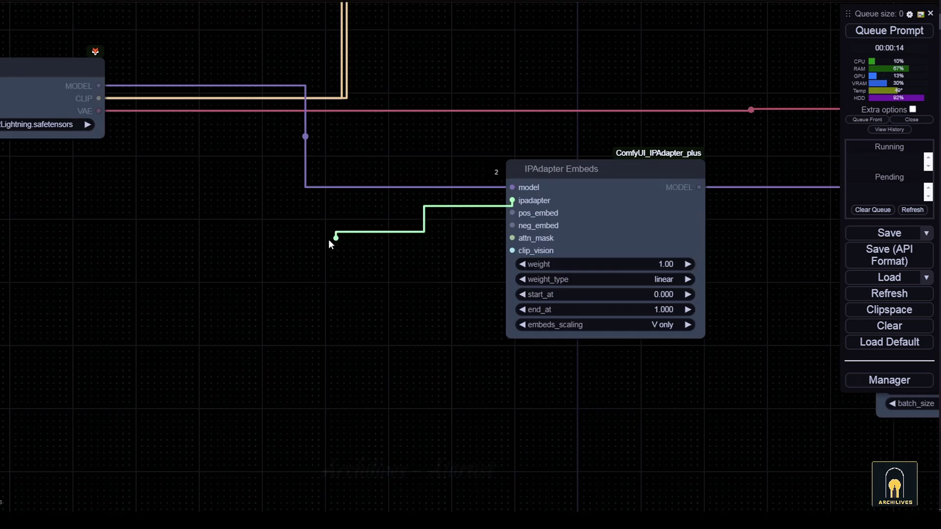
{"action": "left_click_drag", "start_coordinate": [512, 201], "coordinate": [321, 228]}
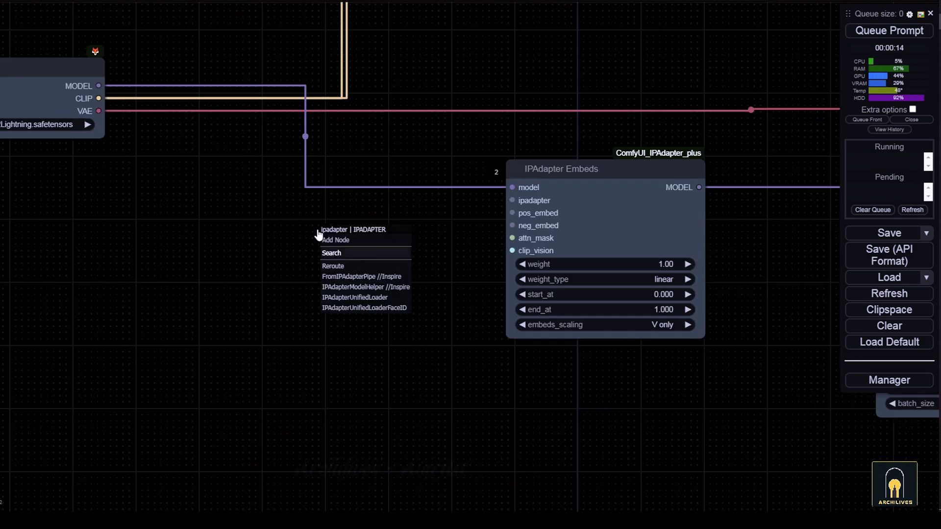
- Add an IPAdapter Unified Loader feeding Embeds, set to preset PLUS (high strength)
{"action": "left_click_drag", "start_coordinate": [98, 85], "coordinate": [227, 254]}
{"action": "left_click", "coordinate": [235, 274]}
{"action": "type", "text": "u"}
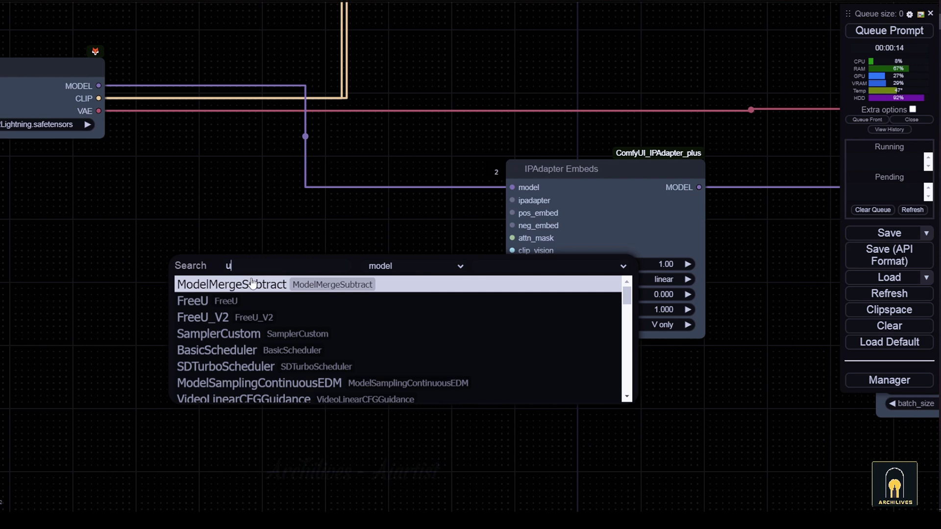
{"action": "type", "text": "n"}
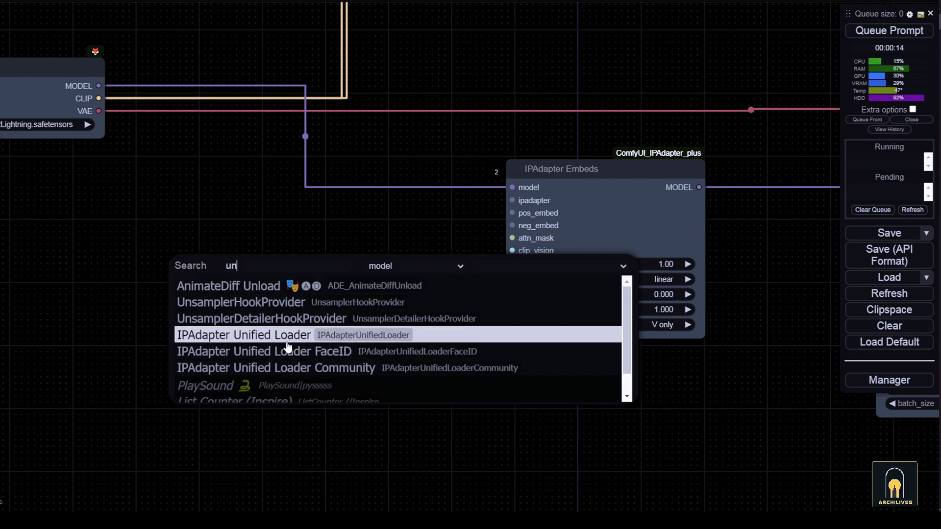
{"action": "left_click", "coordinate": [272, 336]}
{"action": "mouse_move", "coordinate": [405, 206]}
{"action": "left_mouse_down"}
{"action": "mouse_move", "coordinate": [363, 235]}
{"action": "mouse_move", "coordinate": [500, 252]}
{"action": "left_mouse_up"}
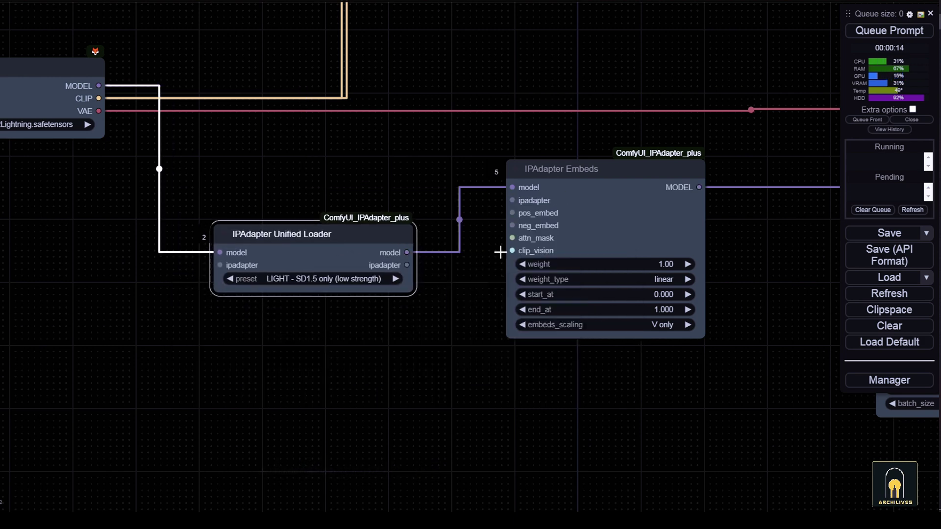
{"action": "left_click_drag", "start_coordinate": [547, 213], "coordinate": [534, 200]}
{"action": "left_click_drag", "start_coordinate": [315, 231], "coordinate": [335, 164]}
{"action": "left_click", "coordinate": [314, 211]}
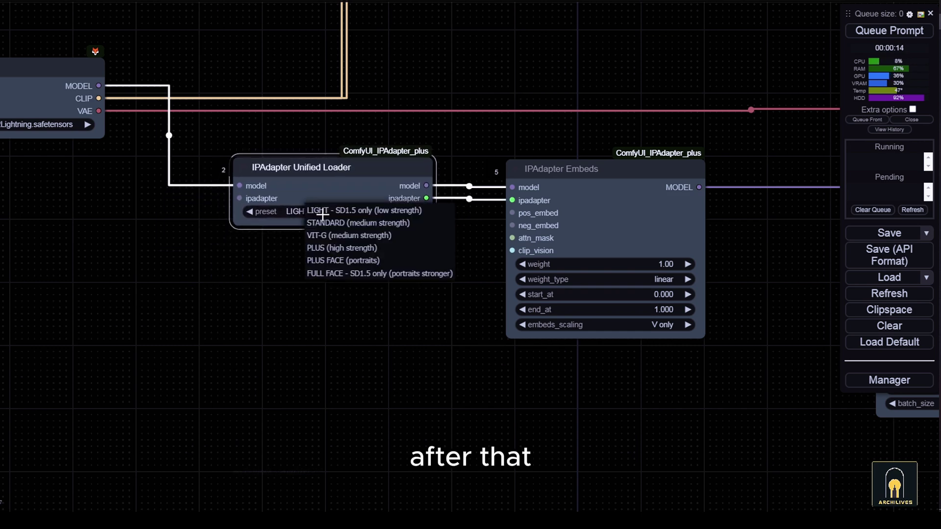
{"action": "left_click", "coordinate": [358, 249]}
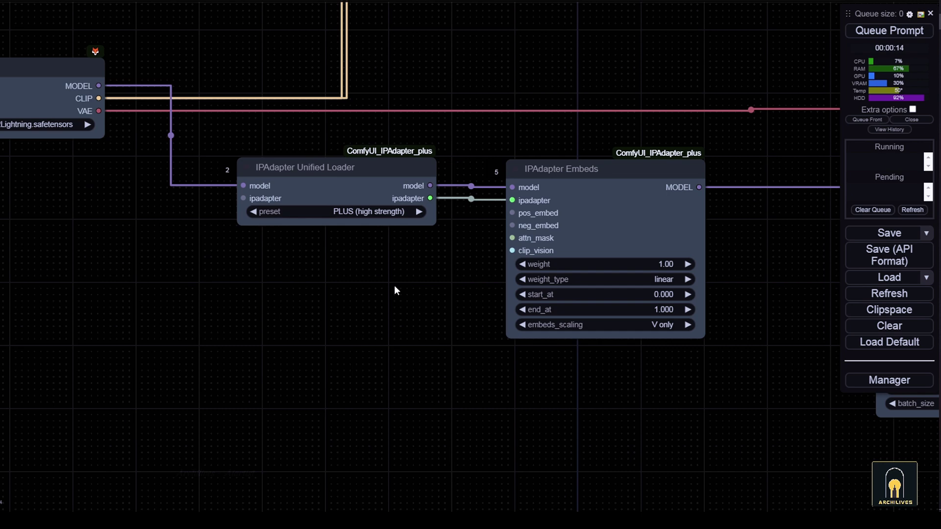
{"action": "mouse_move", "coordinate": [678, 236]}
{"action": "left_mouse_down"}
{"action": "mouse_move", "coordinate": [511, 241]}
{"action": "mouse_move", "coordinate": [650, 240]}
{"action": "mouse_move", "coordinate": [584, 239]}
{"action": "left_mouse_up"}
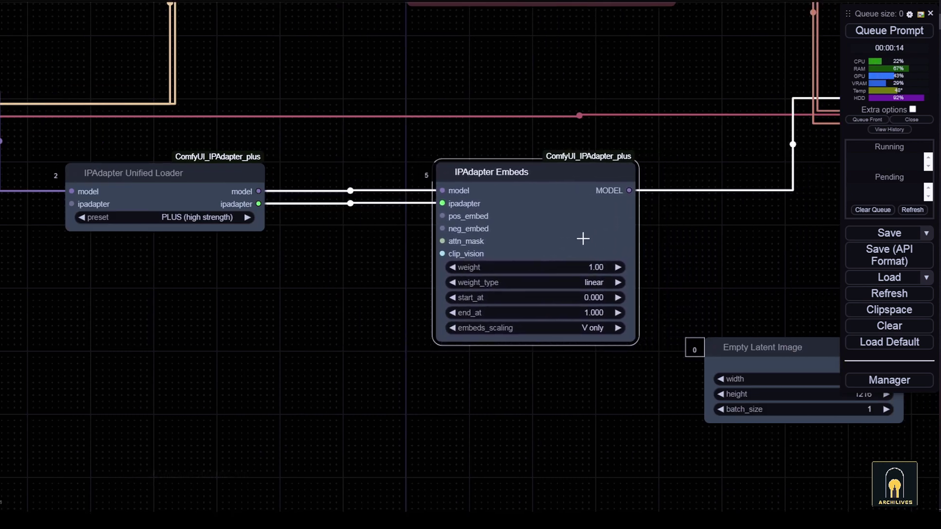
- Add a Load CLIP Vision node with CLIP-ViT-H-14-laion2B-s32B-b79K on Embeds' clip_vision input
{"action": "left_click_drag", "start_coordinate": [444, 260], "coordinate": [313, 297]}
{"action": "left_click", "coordinate": [326, 319]}
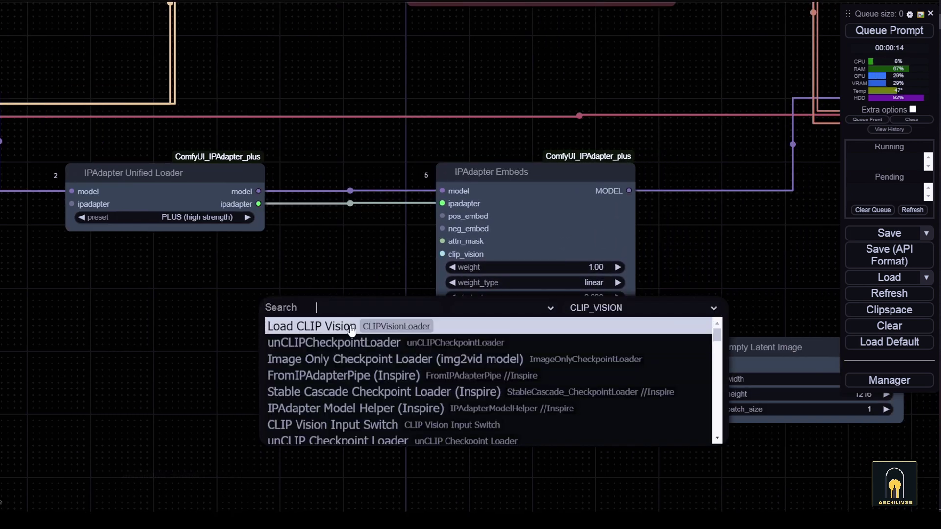
{"action": "left_click", "coordinate": [401, 326]}
{"action": "left_click_drag", "start_coordinate": [400, 311], "coordinate": [122, 283]}
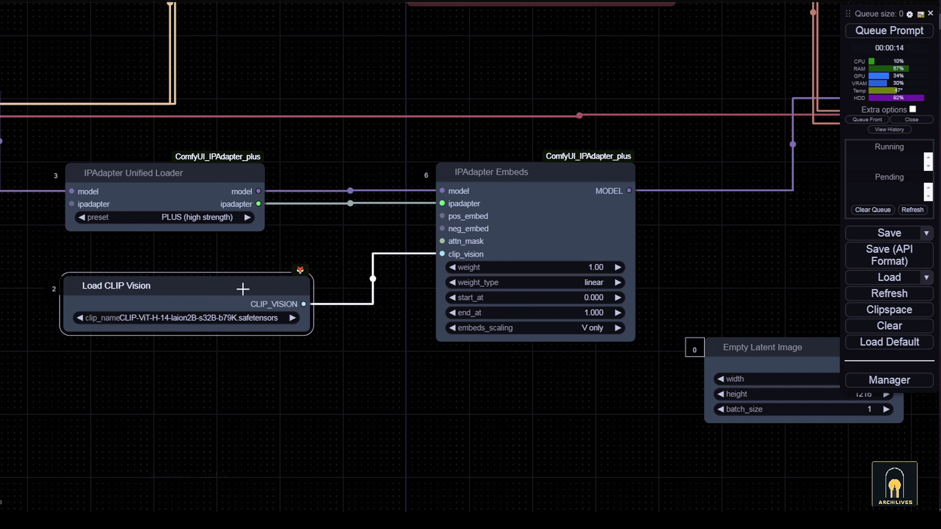
{"action": "left_click_drag", "start_coordinate": [244, 288], "coordinate": [245, 258]}
{"action": "left_click_drag", "start_coordinate": [304, 298], "coordinate": [312, 297]}
{"action": "left_click", "coordinate": [273, 288]}
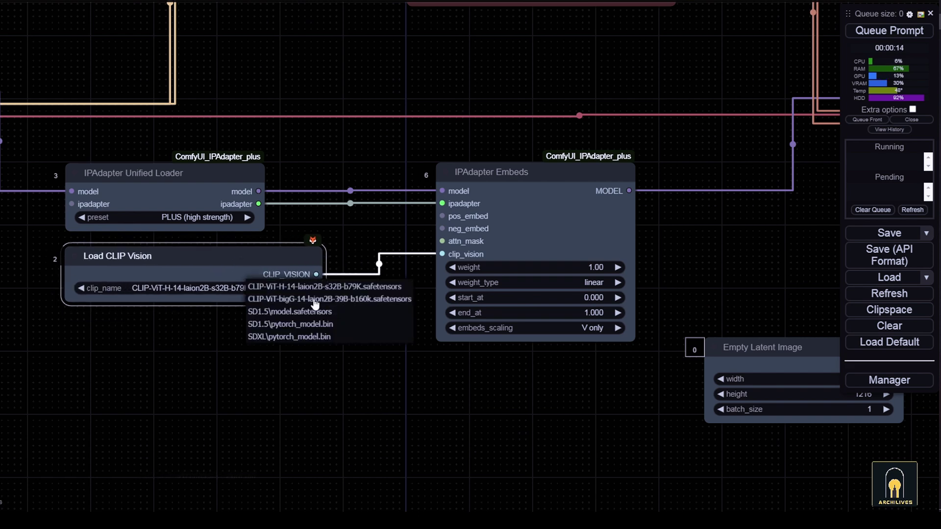
{"action": "left_click", "coordinate": [360, 277]}
- Add an IPAdapter Encoder on pos_embed, fed by the loader's ipadapter output
{"action": "left_click_drag", "start_coordinate": [442, 216], "coordinate": [314, 353]}
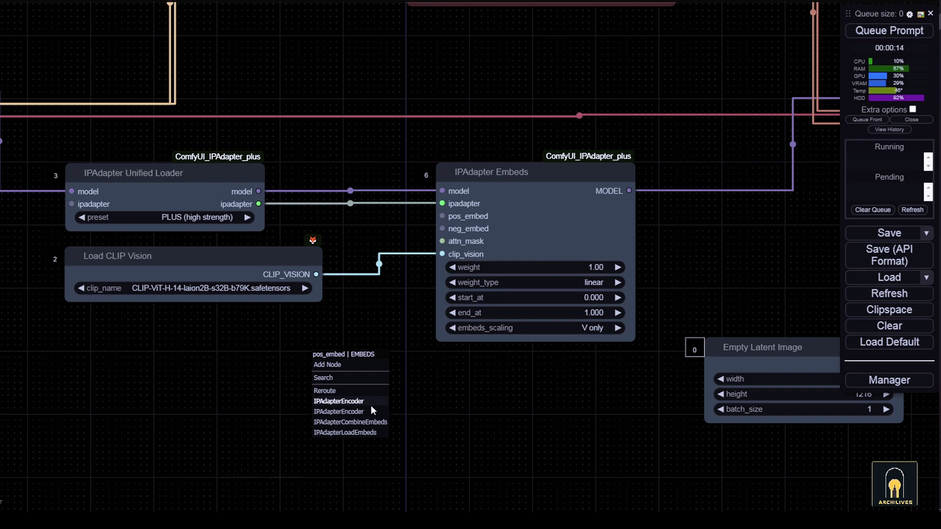
{"action": "left_click", "coordinate": [352, 433]}
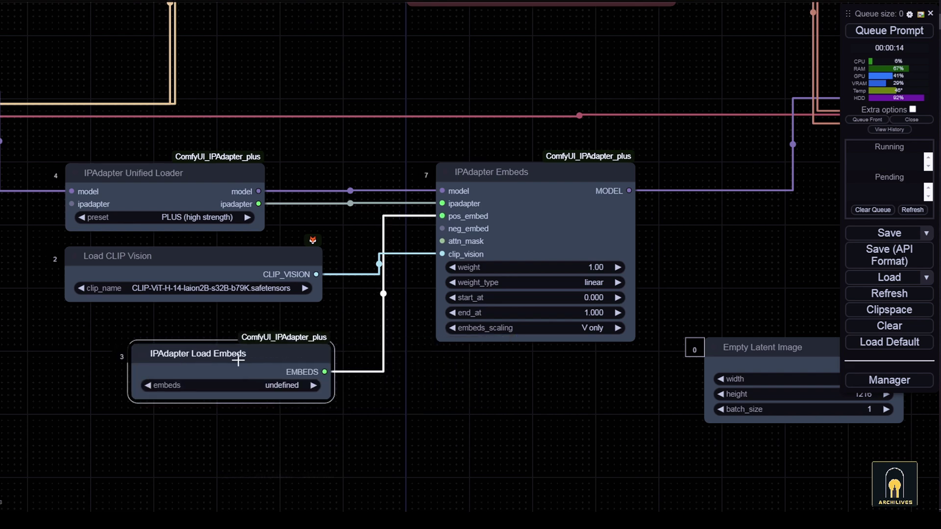
{"action": "key", "text": "ctrl+z"}
{"action": "mouse_move", "coordinate": [375, 329]}
{"action": "left_mouse_down"}
{"action": "mouse_move", "coordinate": [368, 316]}
{"action": "mouse_move", "coordinate": [169, 340]}
{"action": "left_mouse_up"}
{"action": "left_click", "coordinate": [390, 373]}
{"action": "scroll", "coordinate": [364, 343], "scroll_direction": "down", "scroll_amount": 2}
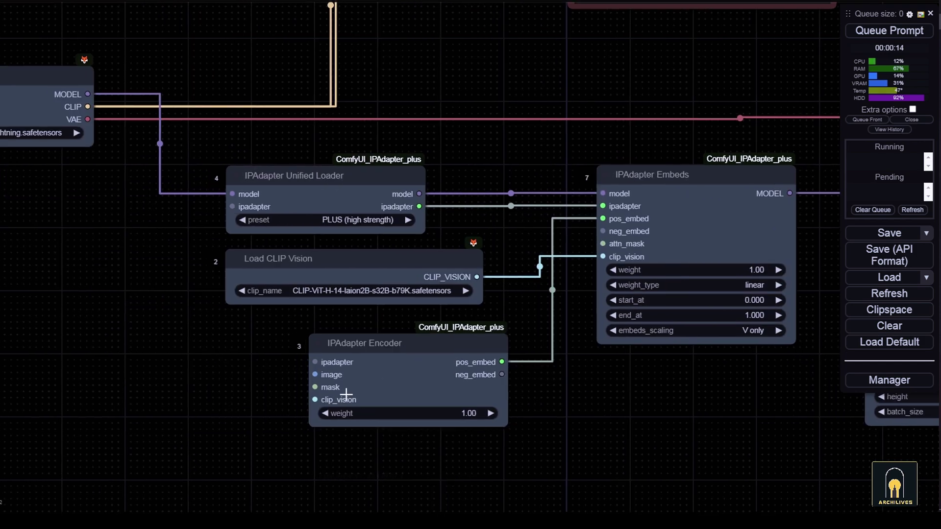
{"action": "left_click_drag", "start_coordinate": [533, 393], "coordinate": [637, 442]}
{"action": "scroll", "coordinate": [286, 367], "scroll_direction": "up", "scroll_amount": 2}
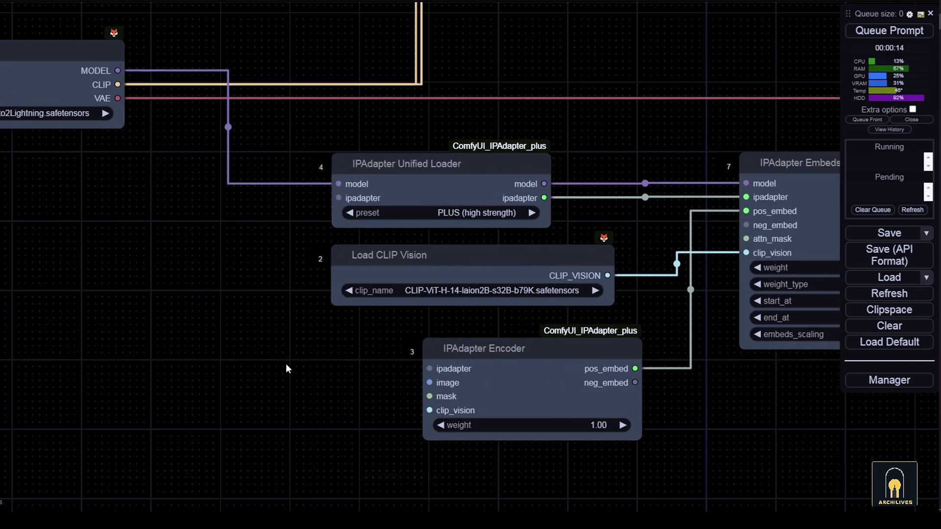
{"action": "left_click_drag", "start_coordinate": [286, 367], "coordinate": [507, 376]}
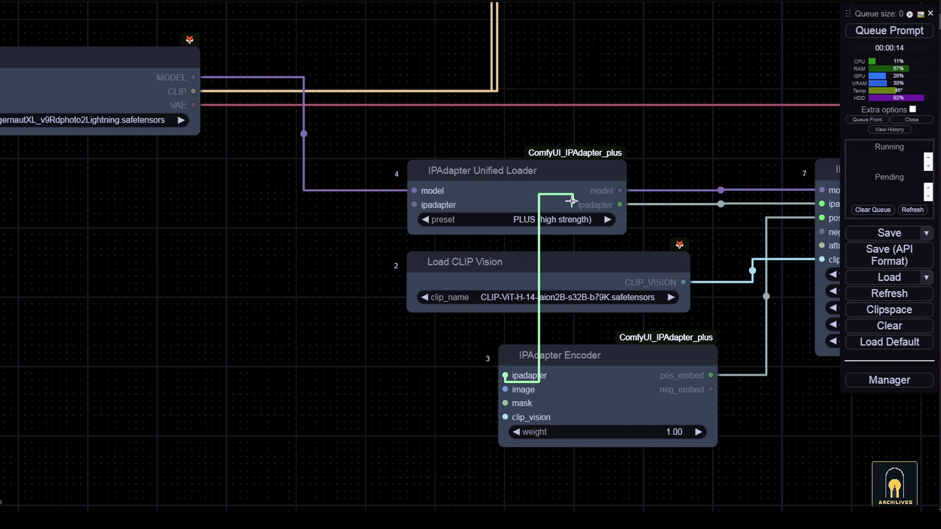
{"action": "left_click_drag", "start_coordinate": [504, 376], "coordinate": [358, 373]}
{"action": "key", "text": "Escape"}
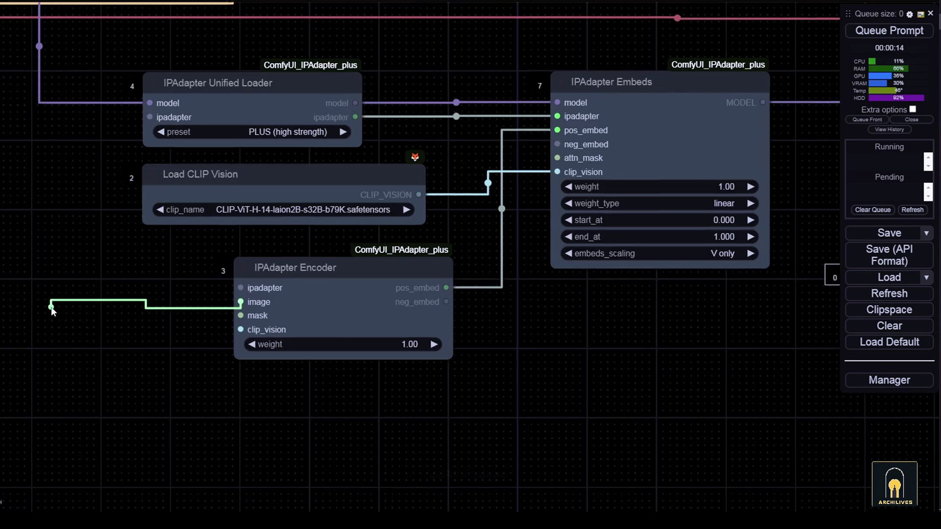
- Add and enlarge a Load Image node on the Encoder's image input
{"action": "left_click_drag", "start_coordinate": [52, 309], "coordinate": [52, 310]}
{"action": "left_click", "coordinate": [62, 334]}
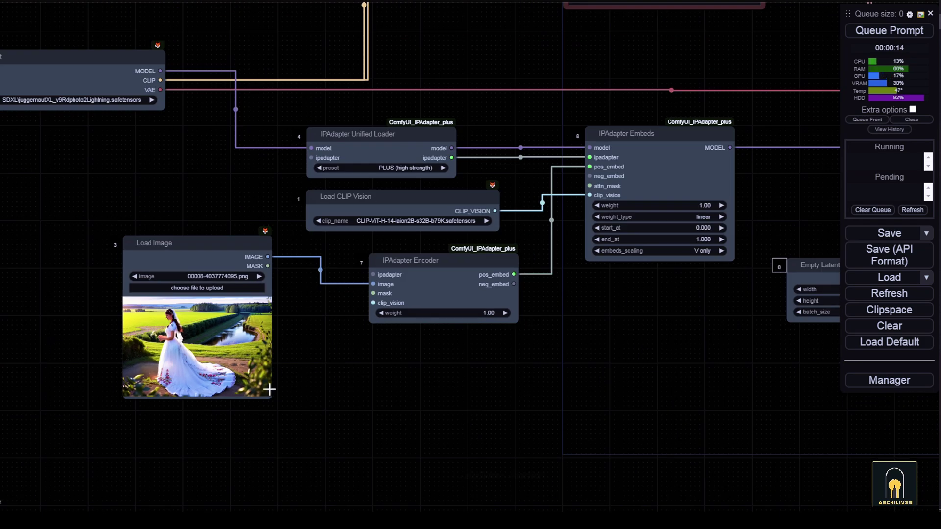
{"action": "left_click_drag", "start_coordinate": [269, 390], "coordinate": [331, 453]}
- Open the blue healsi bottle pin and drop its picture onto the Load Image node
{"action": "scroll", "coordinate": [313, 382], "scroll_direction": "up", "scroll_amount": 2}
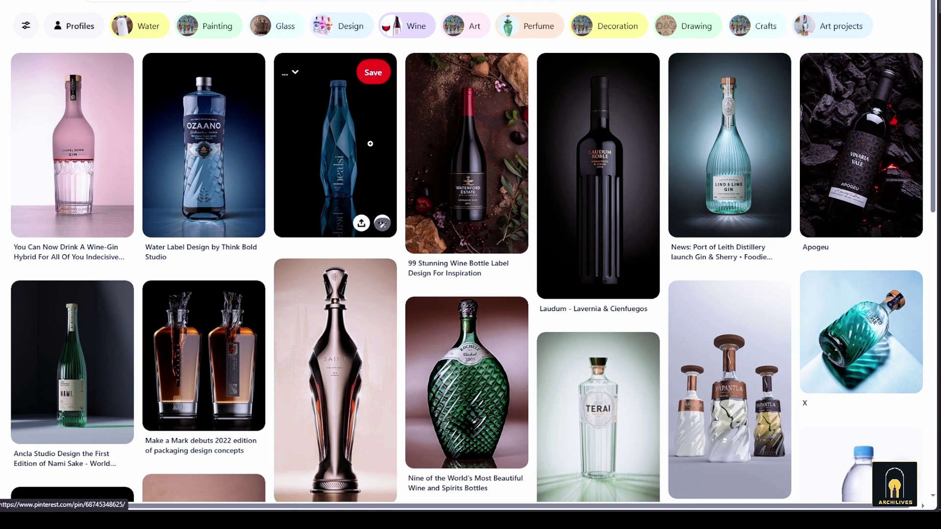
{"action": "left_click", "coordinate": [358, 167]}
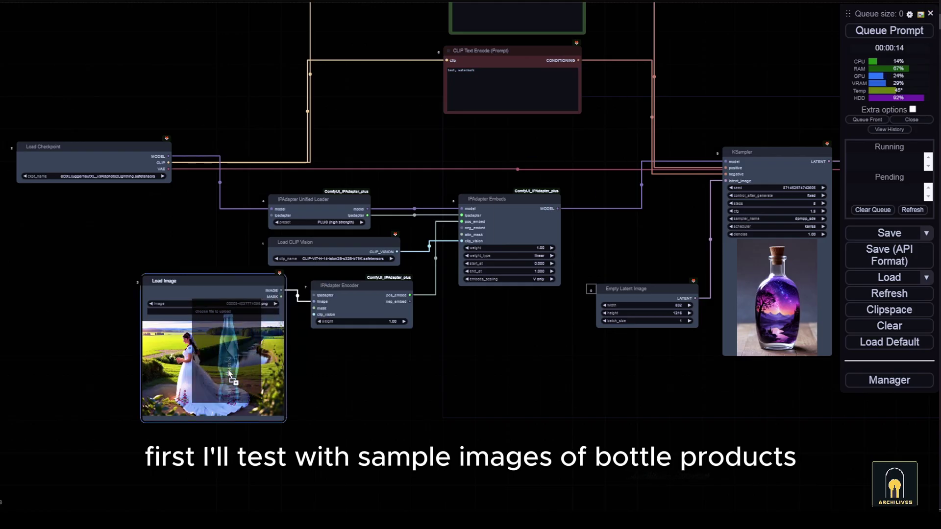
{"action": "left_click_drag", "start_coordinate": [228, 369], "coordinate": [228, 371]}
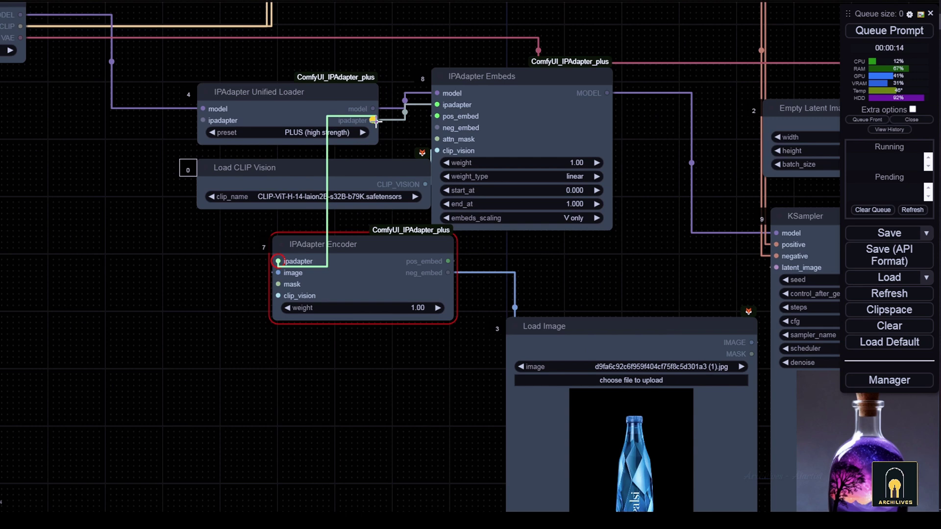
- Attach an IPAdapter Model Loader to the Encoder's ipadapter input and choose ip-adapter-plus_sdxl_vit-h
{"action": "left_click_drag", "start_coordinate": [157, 287], "coordinate": [157, 287]}
{"action": "left_click", "coordinate": [162, 297]}
{"action": "left_click", "coordinate": [196, 324]}
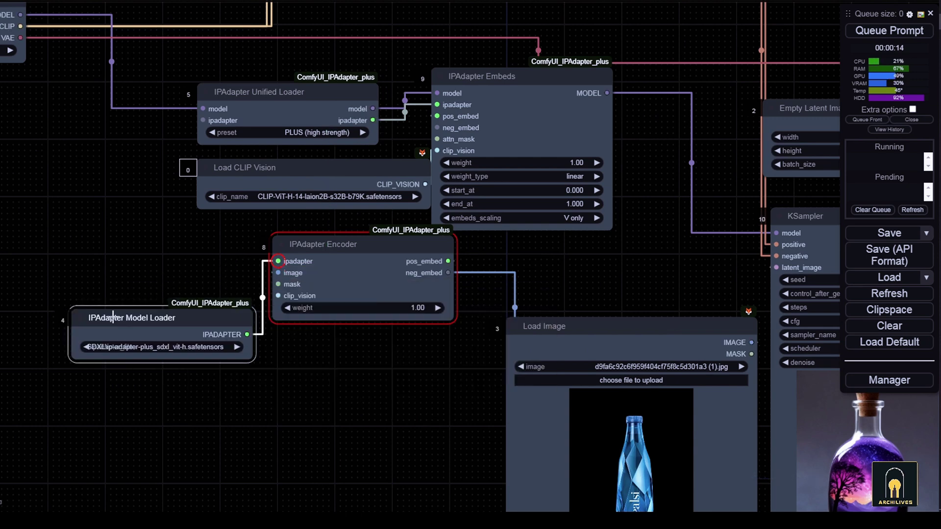
{"action": "left_click_drag", "start_coordinate": [252, 357], "coordinate": [264, 356]}
{"action": "left_click_drag", "start_coordinate": [122, 316], "coordinate": [81, 243]}
{"action": "left_click", "coordinate": [128, 273]}
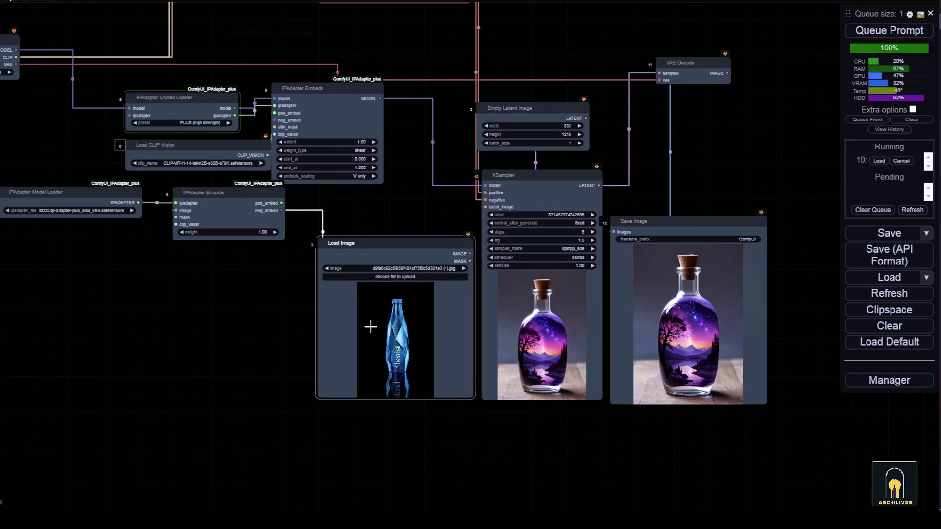
- Tidy the loader and encoder nodes, queue the workflow, and dismiss the Missing CLIPVision error
{"action": "left_click_drag", "start_coordinate": [343, 243], "coordinate": [314, 273]}
{"action": "left_click_drag", "start_coordinate": [206, 193], "coordinate": [323, 211]}
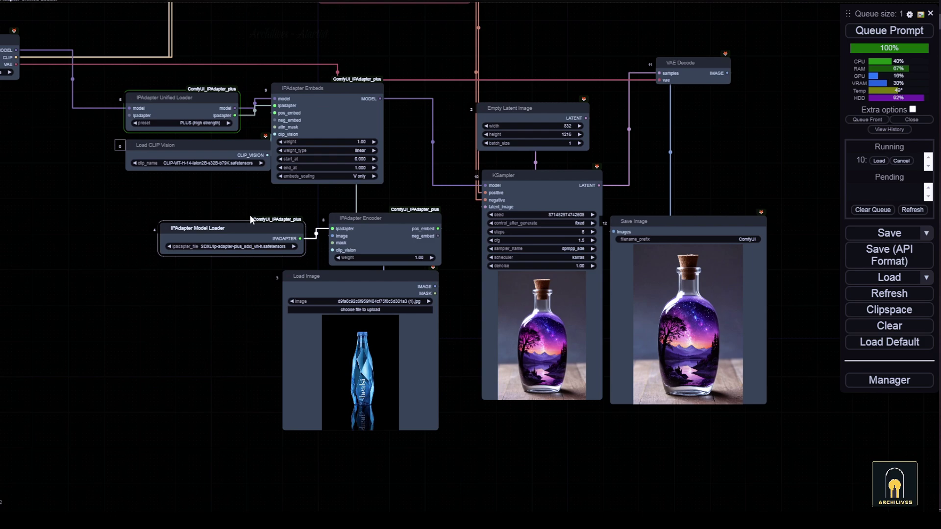
{"action": "scroll", "coordinate": [410, 119], "scroll_direction": "up", "scroll_amount": 2}
{"action": "key", "text": "ctrl+Return"}
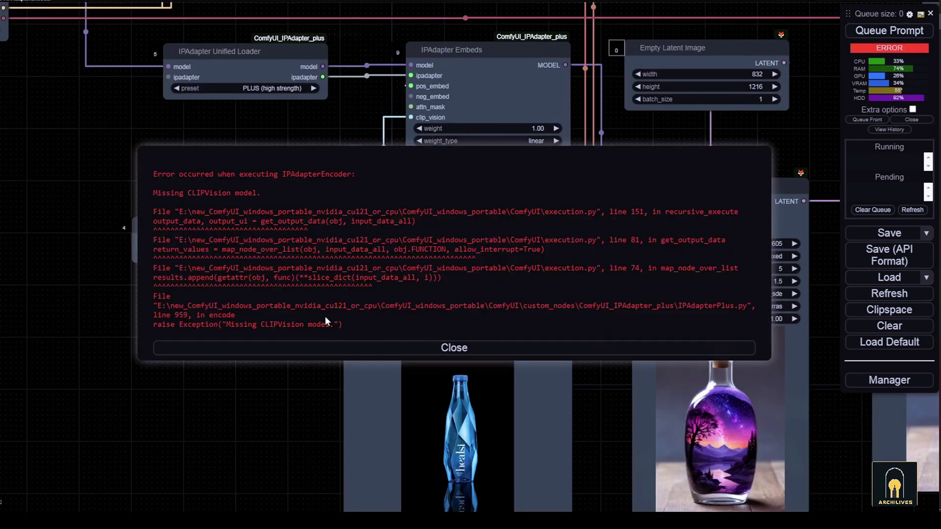
{"action": "left_click", "coordinate": [453, 348]}
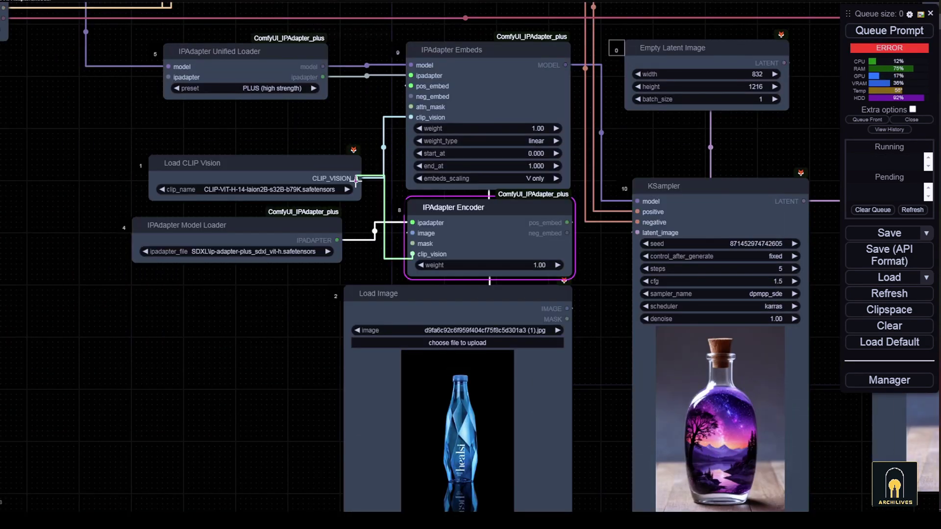
- Wire Load CLIP Vision into the IPAdapter Encoder's clip_vision and move the model loader above it
{"action": "left_click_drag", "start_coordinate": [298, 169], "coordinate": [280, 166]}
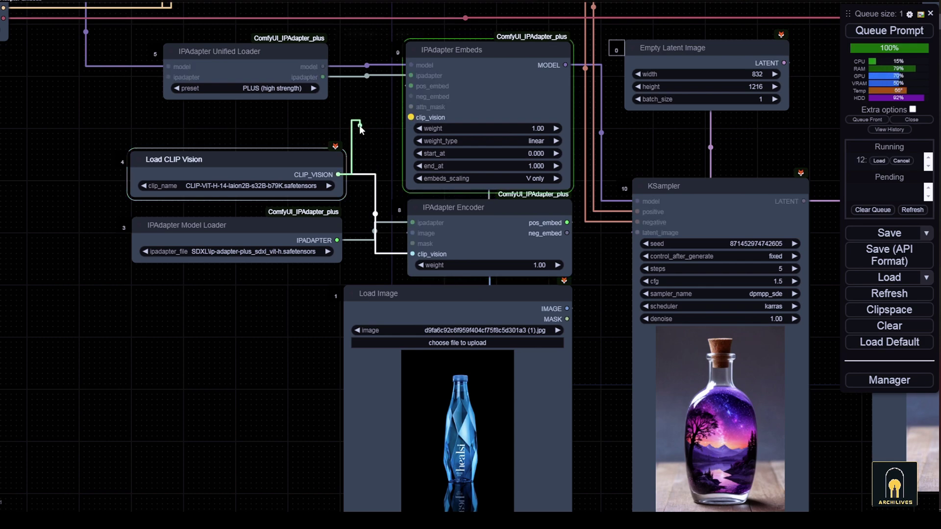
{"action": "left_click", "coordinate": [374, 205]}
{"action": "left_click_drag", "start_coordinate": [303, 229], "coordinate": [275, 132]}
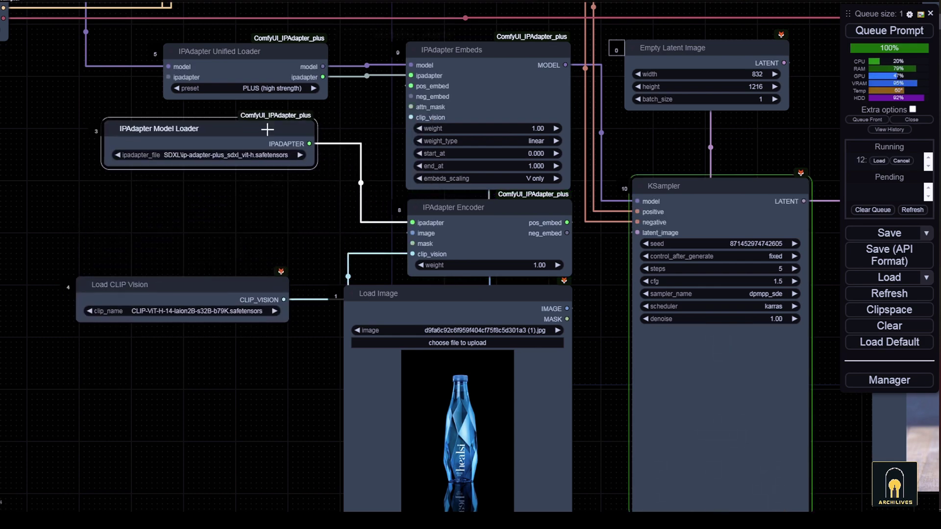
{"action": "scroll", "coordinate": [252, 268], "scroll_direction": "down", "scroll_amount": 2}
{"action": "scroll", "coordinate": [252, 268], "scroll_direction": "down", "scroll_amount": 1}
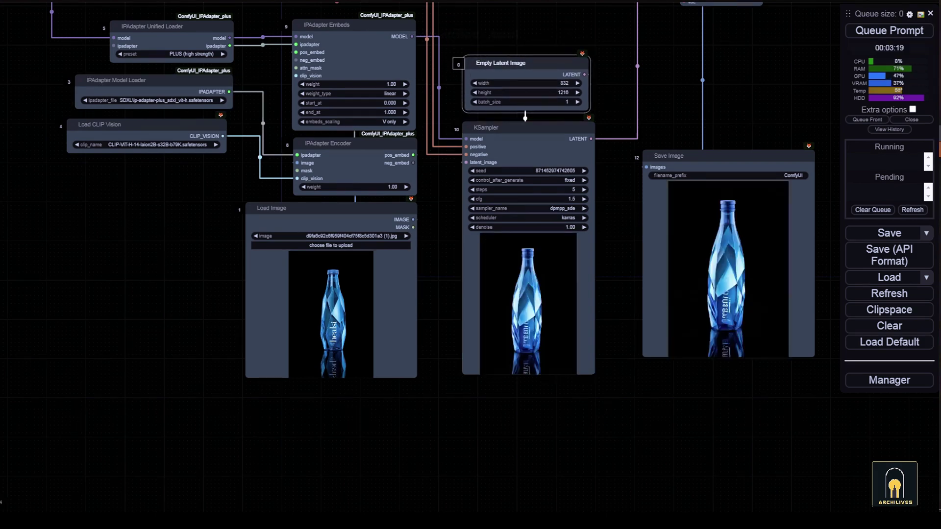
- Move the reference image loader beside the IPAdapter nodes and add a VAE Encode feeding KSampler's latent_image
{"action": "scroll", "coordinate": [549, 329], "scroll_direction": "up", "scroll_amount": 6}
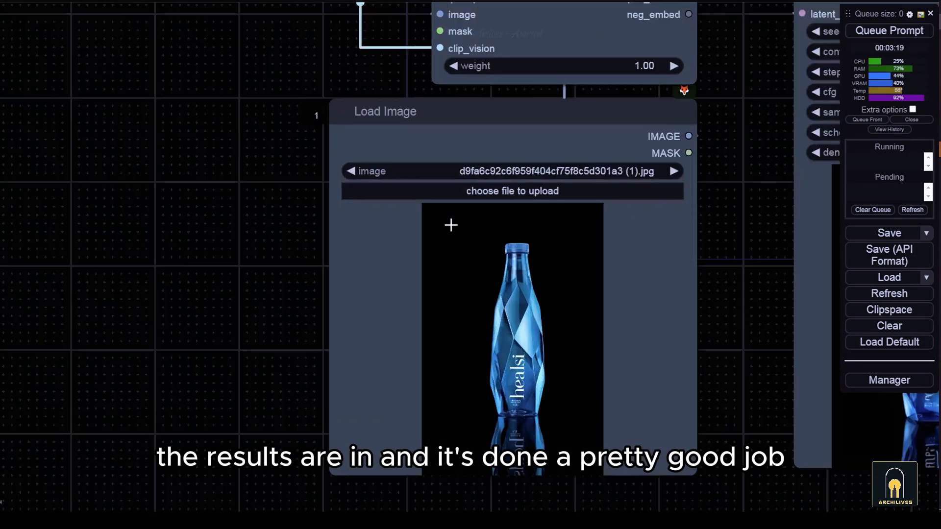
{"action": "left_click_drag", "start_coordinate": [451, 222], "coordinate": [122, 322]}
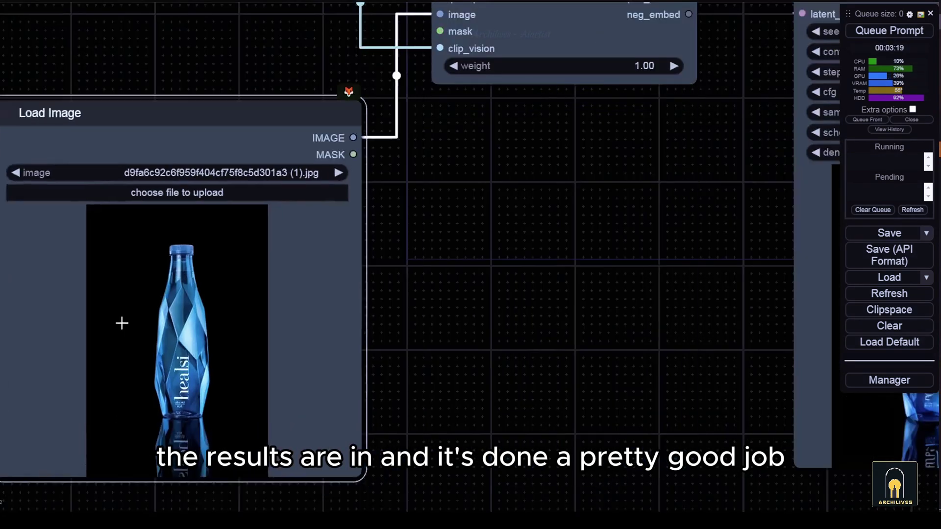
{"action": "scroll", "coordinate": [308, 280], "scroll_direction": "down", "scroll_amount": 3}
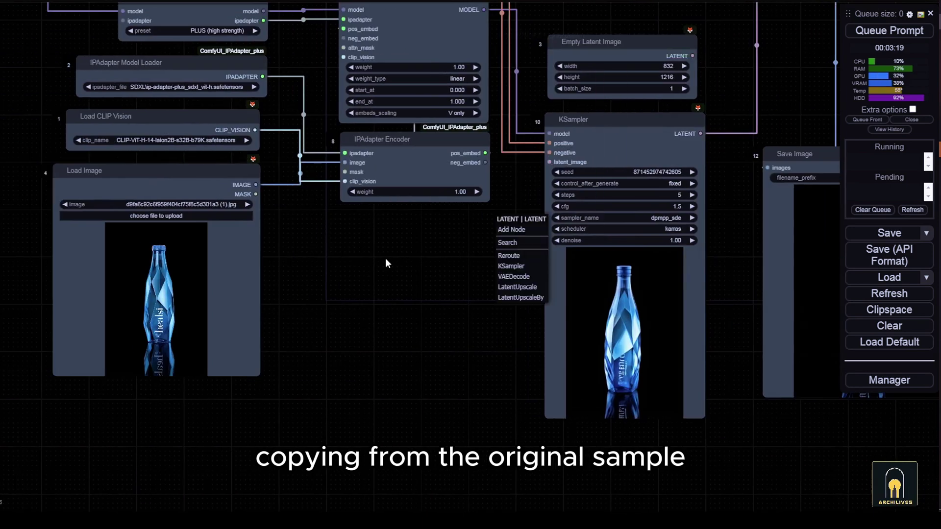
{"action": "left_click_drag", "start_coordinate": [549, 162], "coordinate": [407, 348]}
{"action": "left_click", "coordinate": [404, 386]}
{"action": "scroll", "coordinate": [515, 237], "scroll_direction": "down", "scroll_amount": 3}
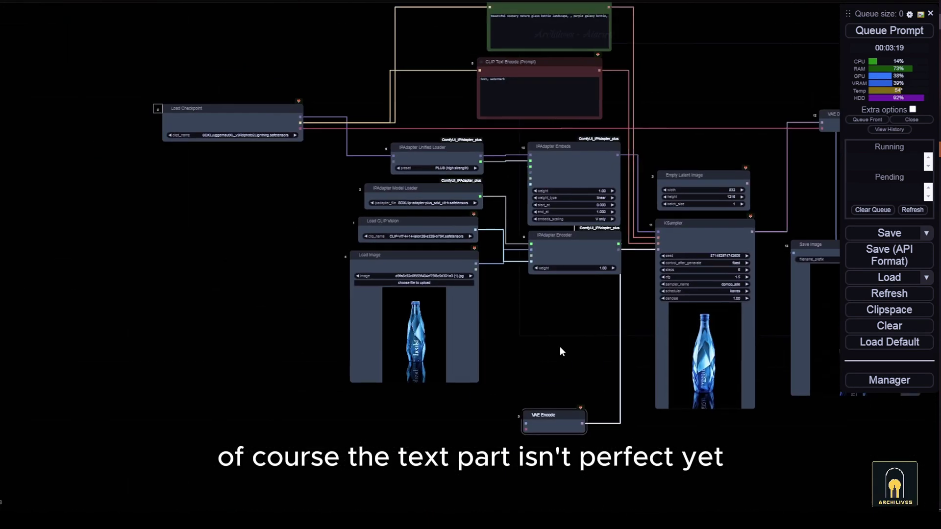
{"action": "scroll", "coordinate": [560, 346], "scroll_direction": "up", "scroll_amount": 6}
{"action": "scroll", "coordinate": [546, 324], "scroll_direction": "up", "scroll_amount": 1}
- Add a Load Image node for VAE Encode's pixels, connect a VAE to it, and enlarge the loader
{"action": "left_click_drag", "start_coordinate": [546, 324], "coordinate": [438, 294]}
{"action": "left_click", "coordinate": [460, 344]}
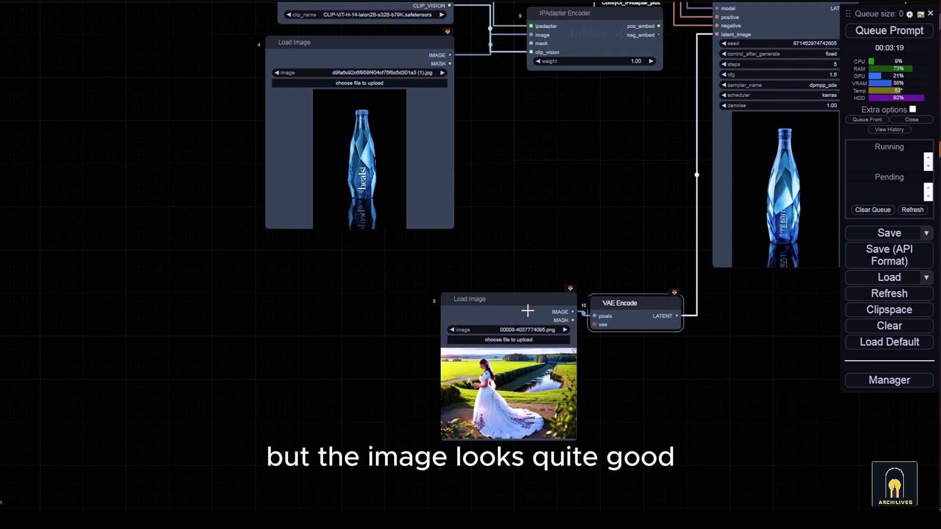
{"action": "scroll", "coordinate": [498, 360], "scroll_direction": "down", "scroll_amount": 3}
{"action": "scroll", "coordinate": [593, 360], "scroll_direction": "up", "scroll_amount": 3}
{"action": "left_click_drag", "start_coordinate": [593, 360], "coordinate": [539, 314]}
{"action": "scroll", "coordinate": [591, 369], "scroll_direction": "down", "scroll_amount": 2}
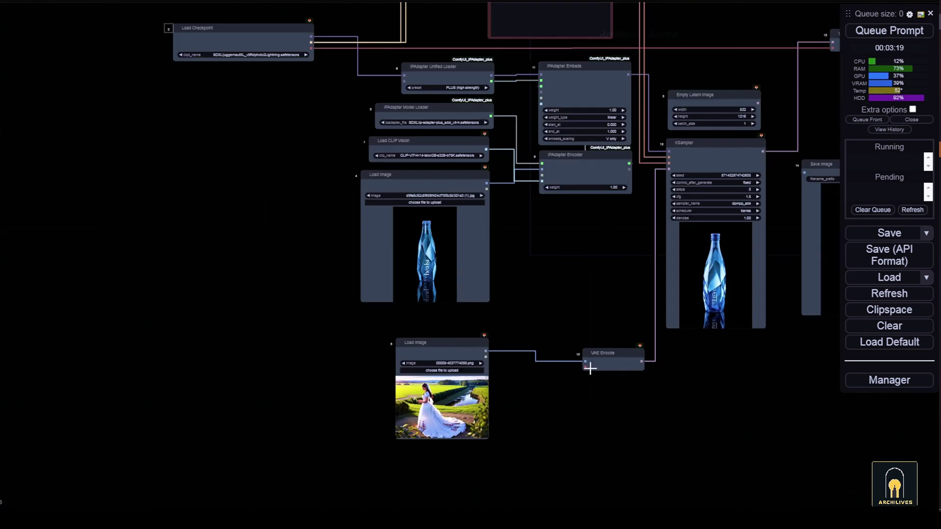
{"action": "scroll", "coordinate": [560, 402], "scroll_direction": "up", "scroll_amount": 5}
{"action": "left_click_drag", "start_coordinate": [609, 410], "coordinate": [509, 294]}
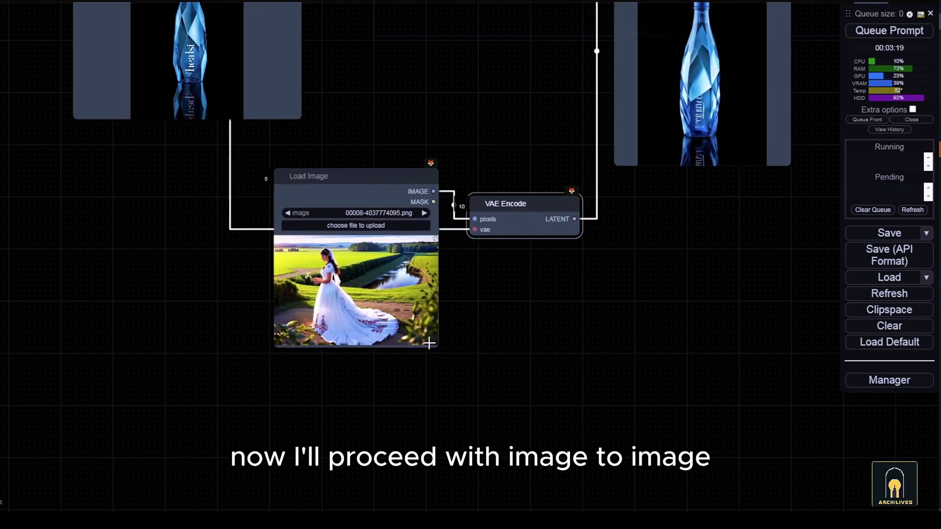
{"action": "left_click_drag", "start_coordinate": [431, 343], "coordinate": [434, 406]}
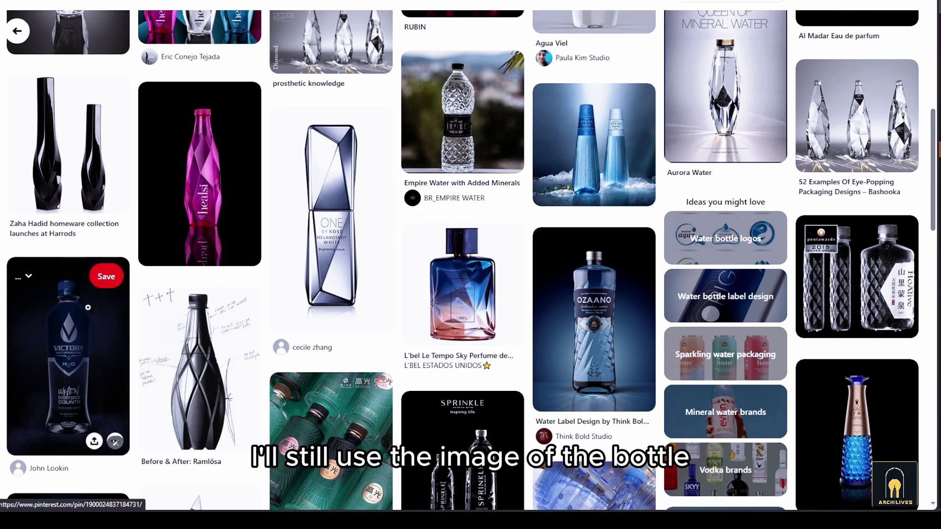
- Load the Victory bottle pin as reference and place VAE Encode beside the healsi image loader
{"action": "left_click", "coordinate": [63, 364]}
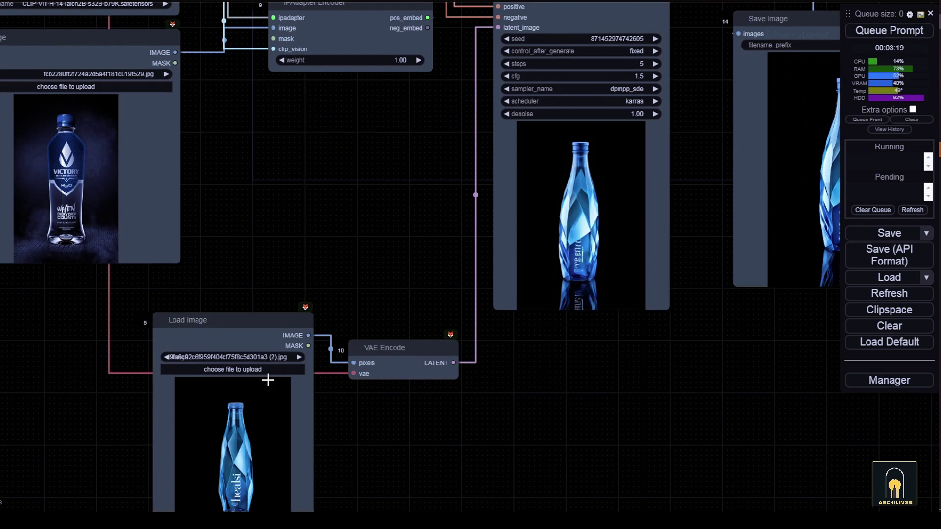
{"action": "left_click_drag", "start_coordinate": [377, 361], "coordinate": [375, 150]}
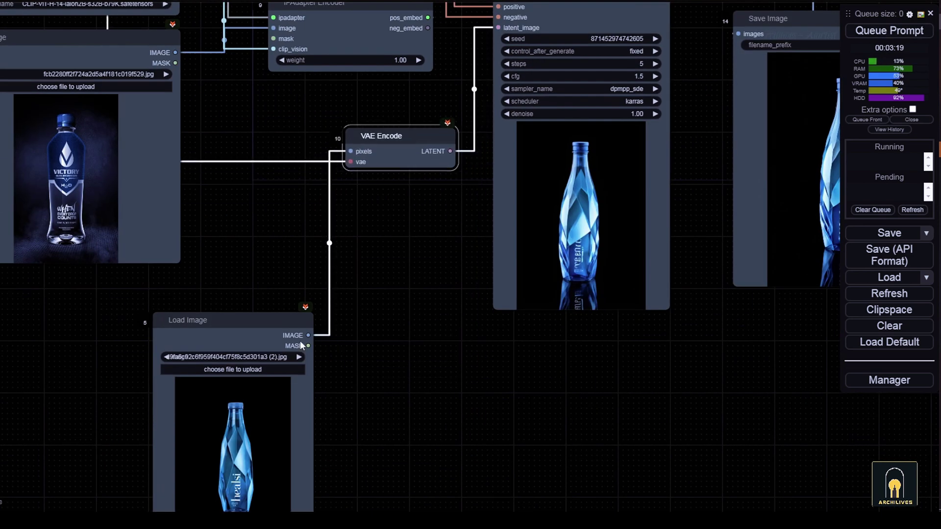
{"action": "left_click_drag", "start_coordinate": [304, 491], "coordinate": [455, 344]}
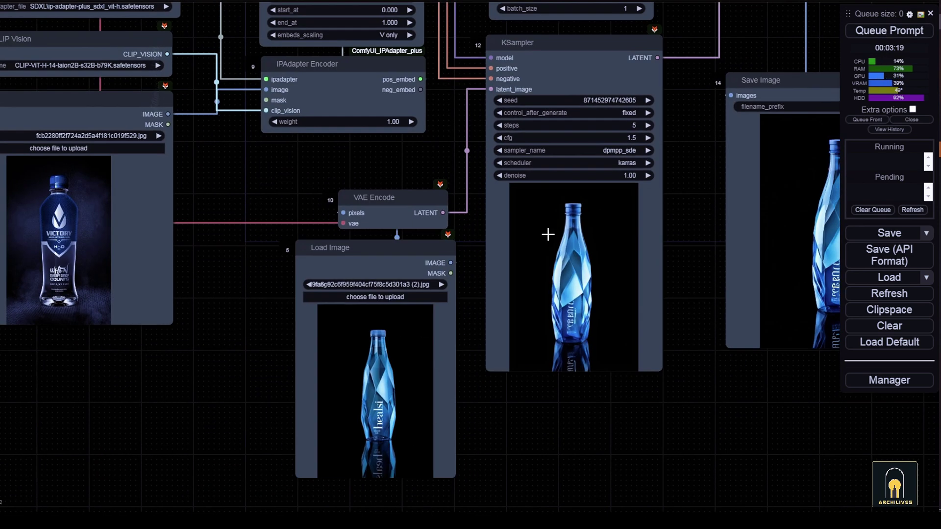
{"action": "right_click", "coordinate": [714, 353]}
- Lower KSampler denoise to 0.61 and enlarge the Victory bottle image loader
{"action": "left_click_drag", "start_coordinate": [622, 179], "coordinate": [599, 179]}
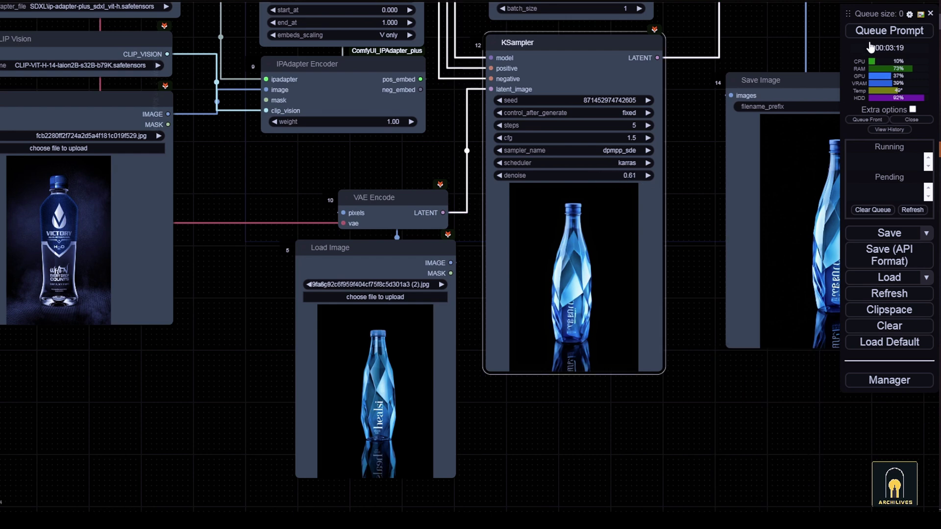
{"action": "scroll", "coordinate": [637, 432], "scroll_direction": "down", "scroll_amount": 3}
{"action": "left_click_drag", "start_coordinate": [605, 423], "coordinate": [617, 433]}
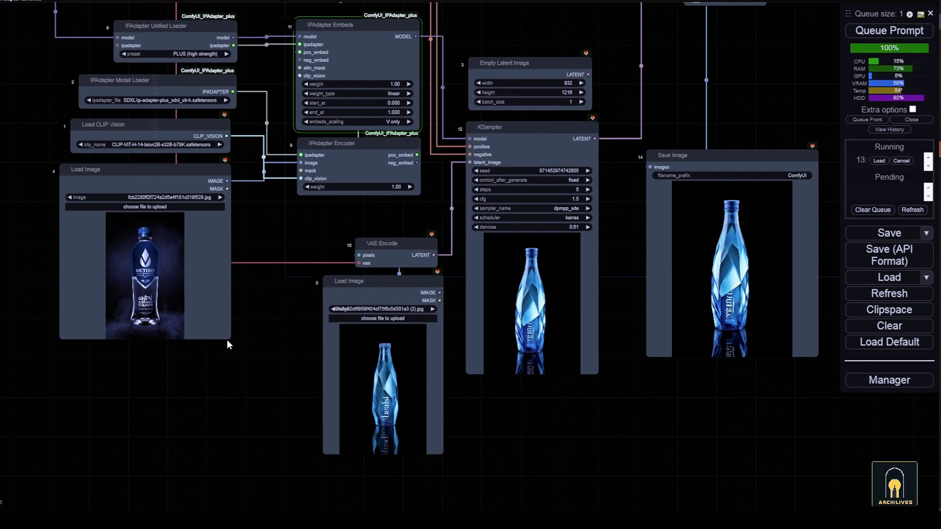
{"action": "left_click_drag", "start_coordinate": [228, 345], "coordinate": [246, 408]}
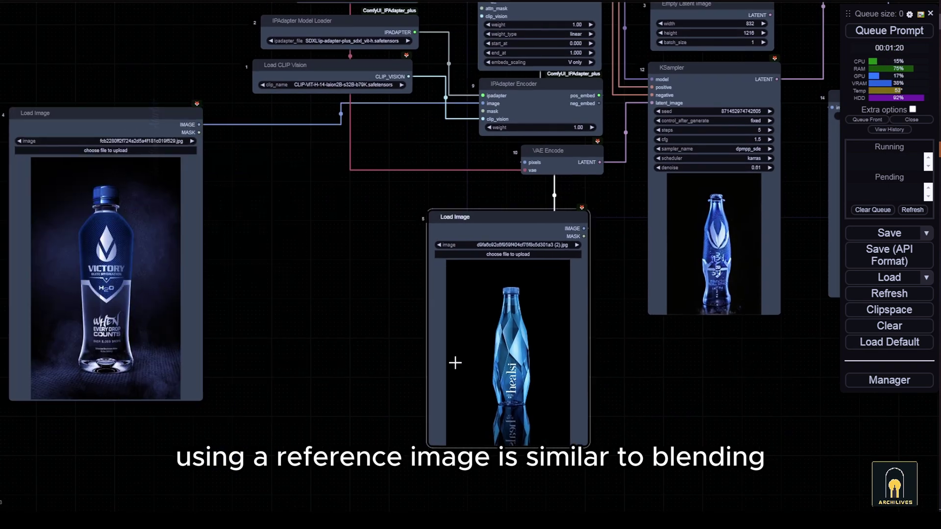
- Add a VAE Encode (for Inpainting) node feeding KSampler's latent_image via an 'inpaint' search
{"action": "left_click_drag", "start_coordinate": [653, 103], "coordinate": [454, 295]}
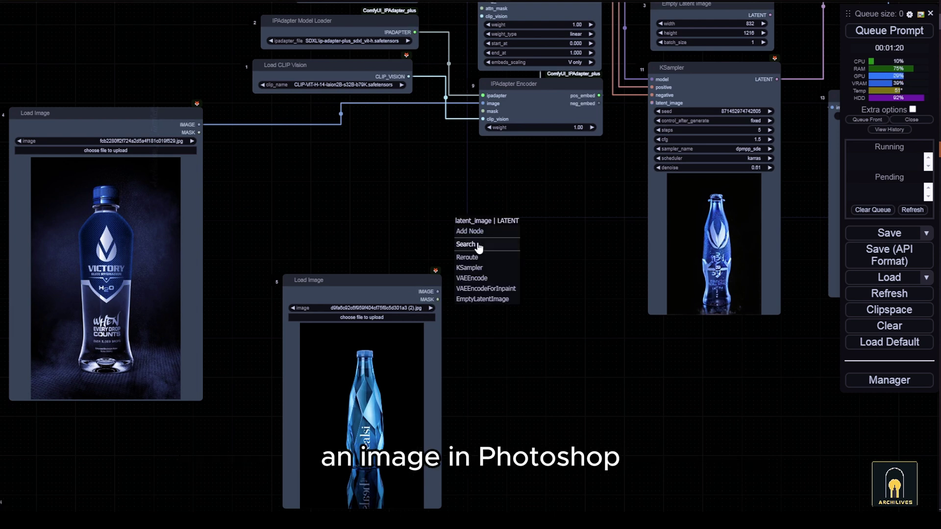
{"action": "left_click", "coordinate": [458, 305]}
{"action": "type", "text": "inpaint"}
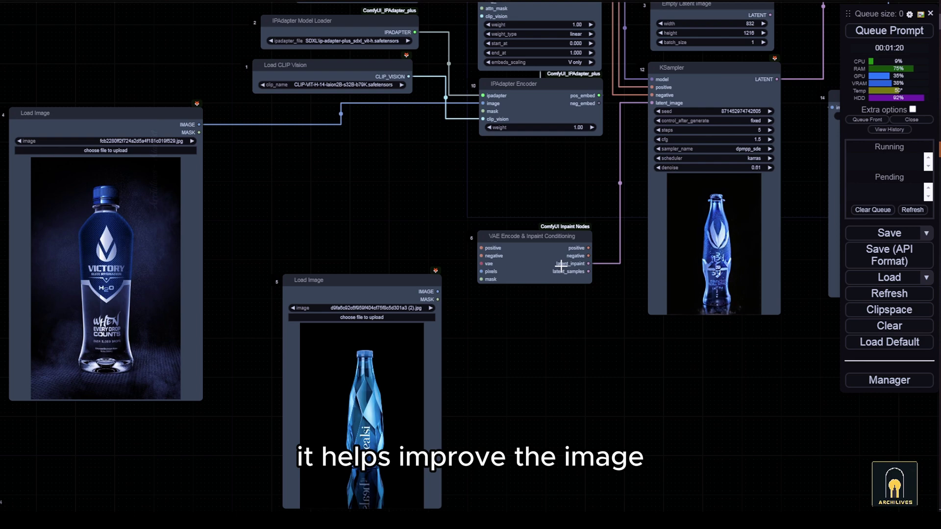
{"action": "key", "text": "Return"}
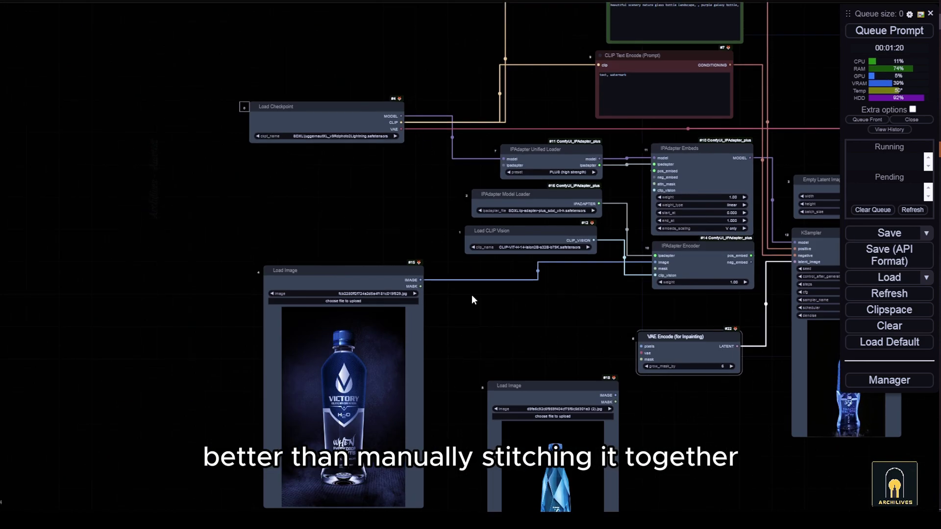
- Wire the healsi bottle's image and mask into the inpaint encoder and bring up the loader's options
{"action": "scroll", "coordinate": [515, 413], "scroll_direction": "up", "scroll_amount": 5}
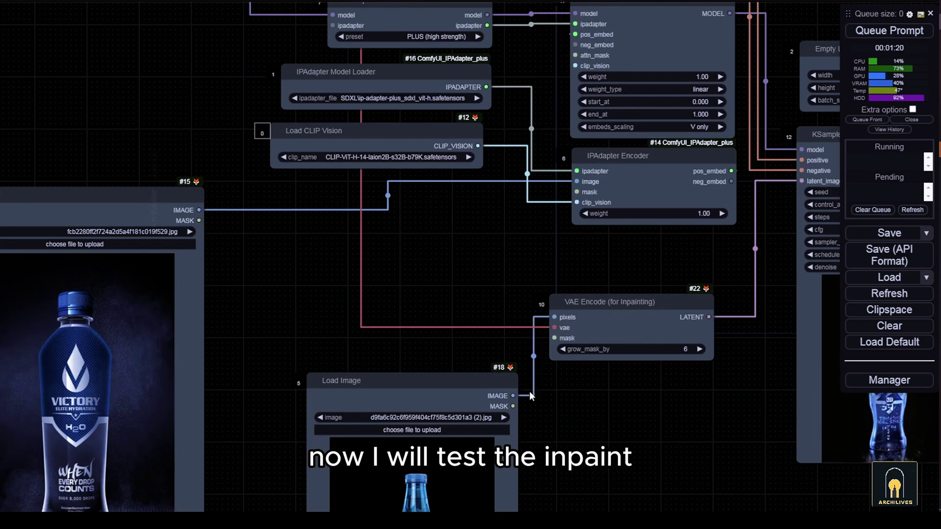
{"action": "left_click_drag", "start_coordinate": [513, 406], "coordinate": [554, 338]}
{"action": "left_click_drag", "start_coordinate": [666, 336], "coordinate": [679, 309]}
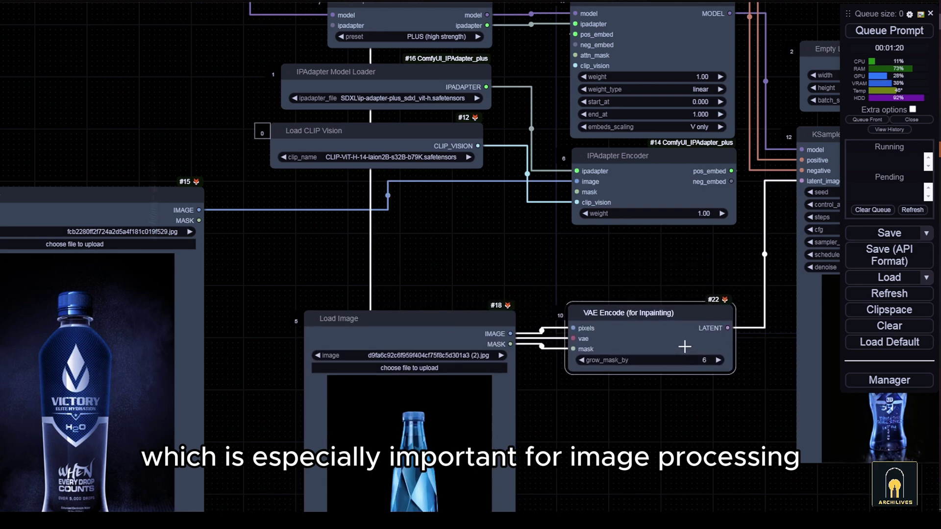
{"action": "left_click_drag", "start_coordinate": [610, 427], "coordinate": [567, 263]}
{"action": "right_click", "coordinate": [334, 246]}
- In MaskEditor, paint over the reflection and dark areas on both sides of the bottle, then save to node
{"action": "left_click", "coordinate": [368, 137]}
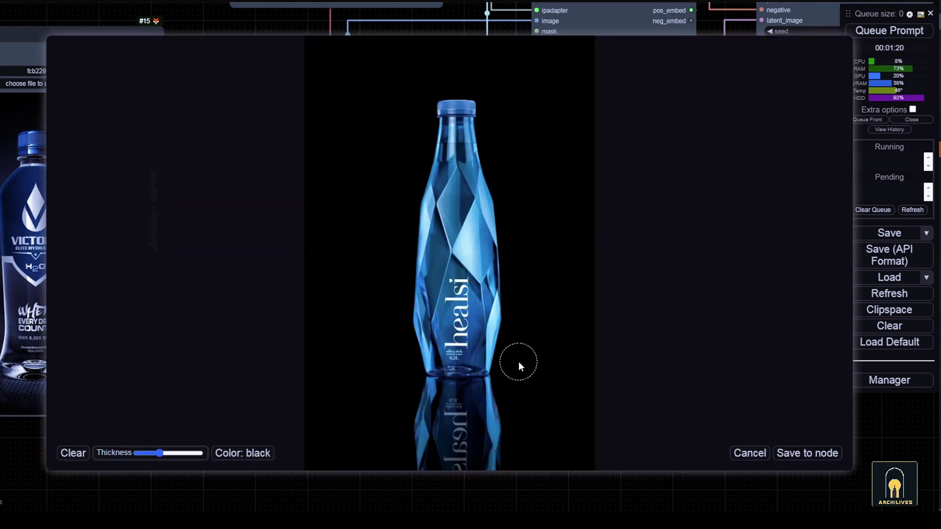
{"action": "scroll", "coordinate": [518, 362], "scroll_direction": "up", "scroll_amount": 5}
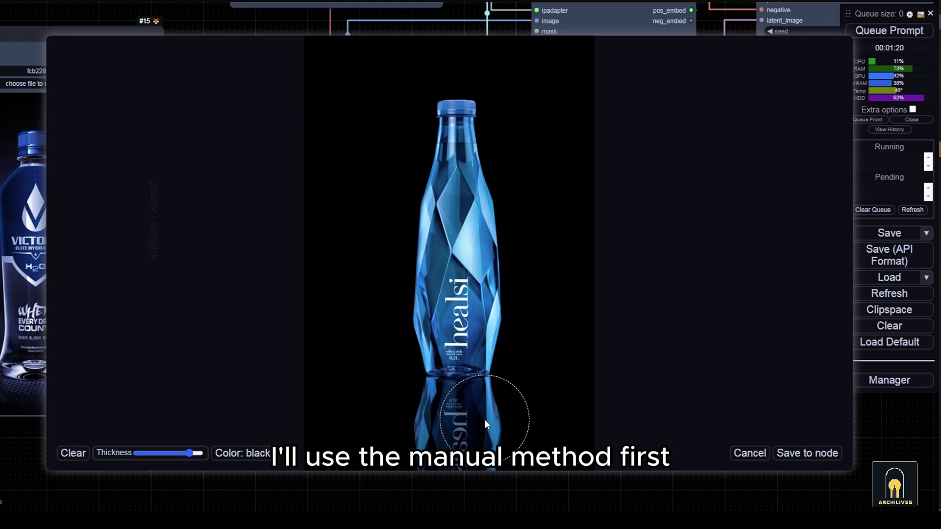
{"action": "mouse_move", "coordinate": [484, 422]}
{"action": "left_mouse_down"}
{"action": "mouse_move", "coordinate": [430, 424]}
{"action": "mouse_move", "coordinate": [504, 422]}
{"action": "left_mouse_up"}
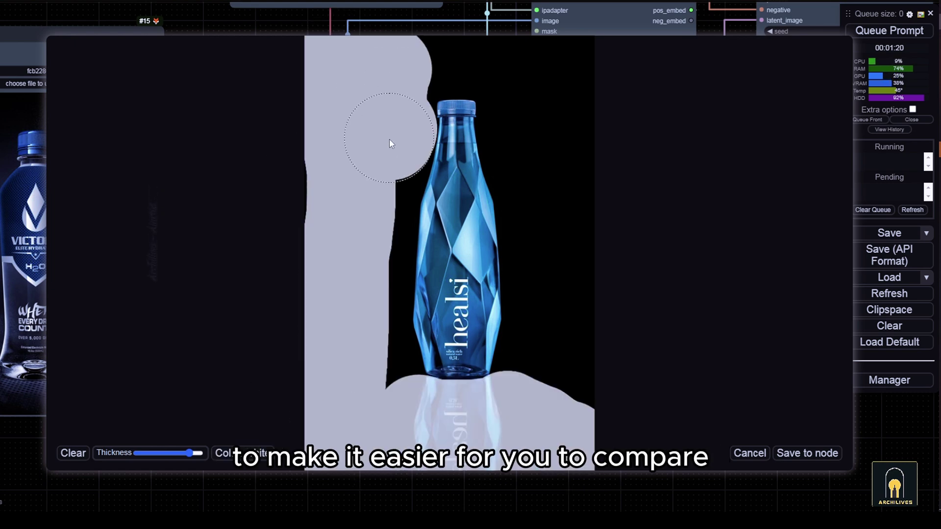
{"action": "left_click_drag", "start_coordinate": [376, 237], "coordinate": [372, 368]}
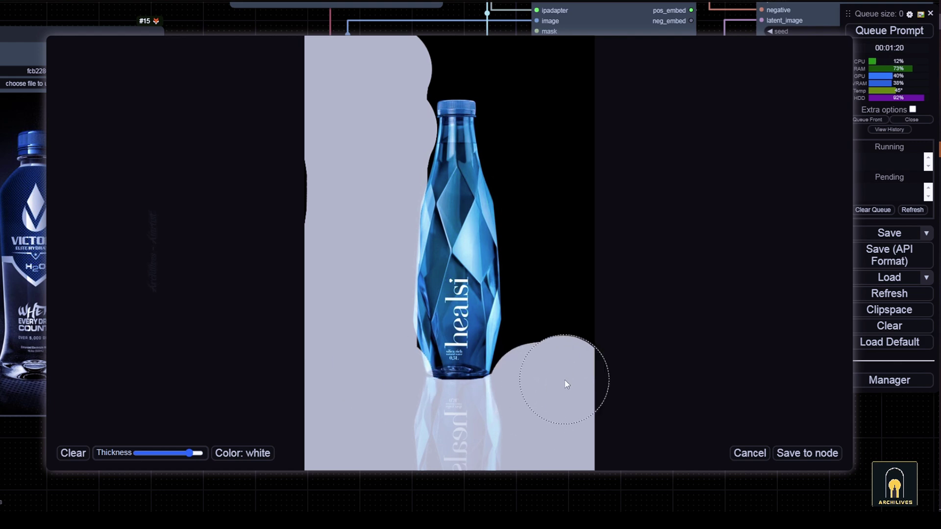
{"action": "mouse_move", "coordinate": [565, 380]}
{"action": "left_mouse_down"}
{"action": "mouse_move", "coordinate": [562, 276]}
{"action": "mouse_move", "coordinate": [465, 38]}
{"action": "left_mouse_up"}
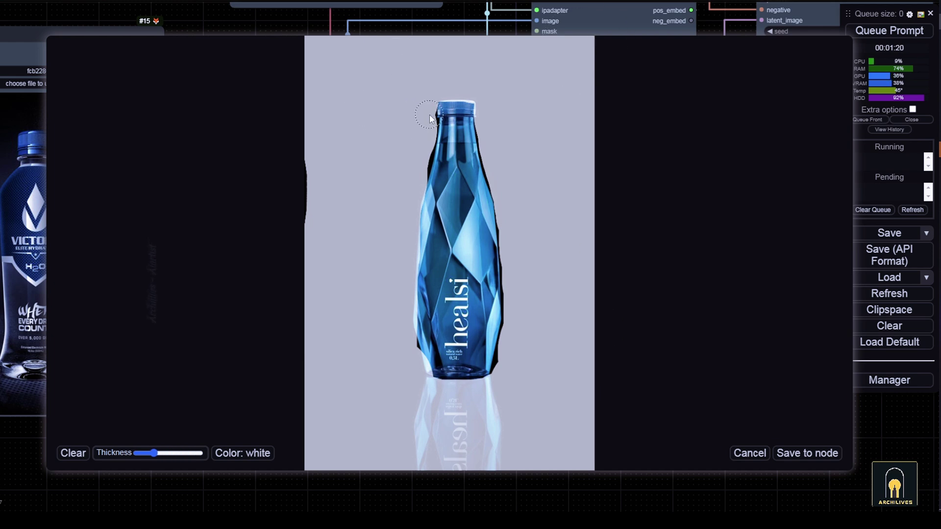
{"action": "scroll", "coordinate": [430, 116], "scroll_direction": "down", "scroll_amount": 5}
{"action": "left_click", "coordinate": [812, 462]}
- Queue the inpainting run to render the healsi bottle in a dark Victory-style scene
{"action": "scroll", "coordinate": [497, 393], "scroll_direction": "down", "scroll_amount": 8}
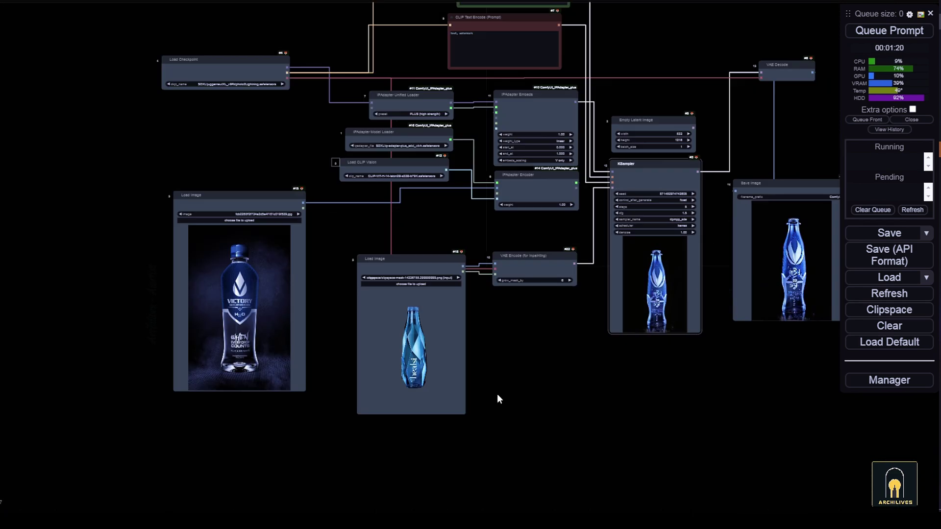
{"action": "scroll", "coordinate": [582, 240], "scroll_direction": "up", "scroll_amount": 6}
{"action": "key", "text": "ctrl+Return"}
{"action": "scroll", "coordinate": [489, 343], "scroll_direction": "down", "scroll_amount": 8}
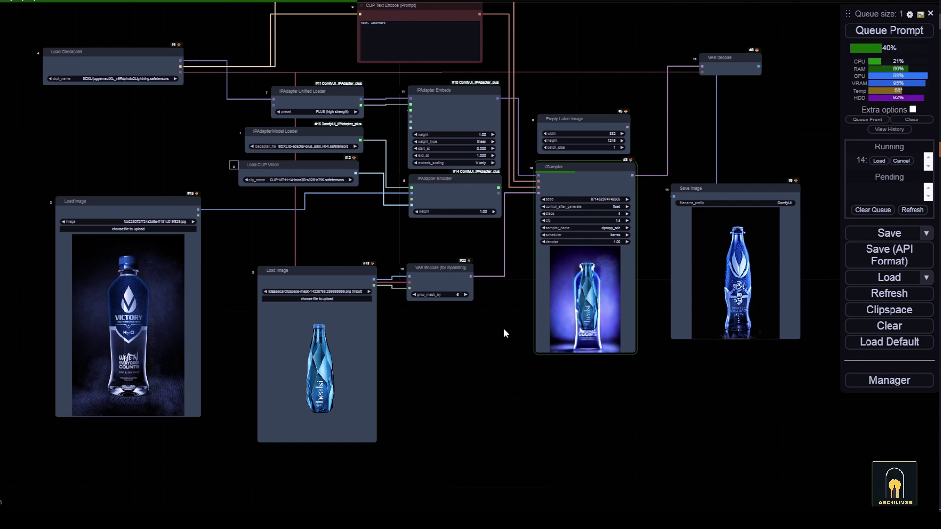
{"action": "scroll", "coordinate": [505, 334], "scroll_direction": "up", "scroll_amount": 8}
{"action": "scroll", "coordinate": [675, 270], "scroll_direction": "up", "scroll_amount": 3}
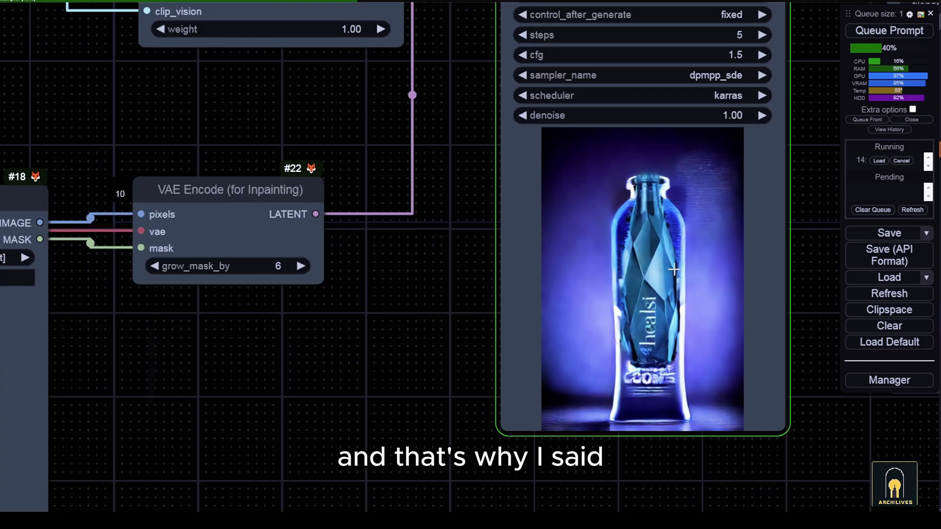
{"action": "scroll", "coordinate": [674, 269], "scroll_direction": "down", "scroll_amount": 8}
- Move the bottle and Victory reference image loaders beside the inpainting encoder
{"action": "left_click_drag", "start_coordinate": [367, 302], "coordinate": [535, 316]}
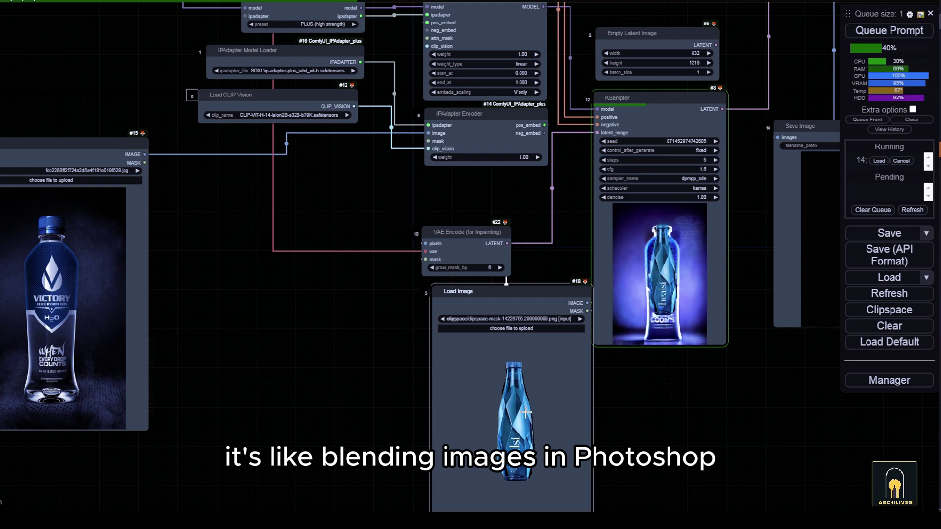
{"action": "left_click_drag", "start_coordinate": [54, 265], "coordinate": [324, 299]}
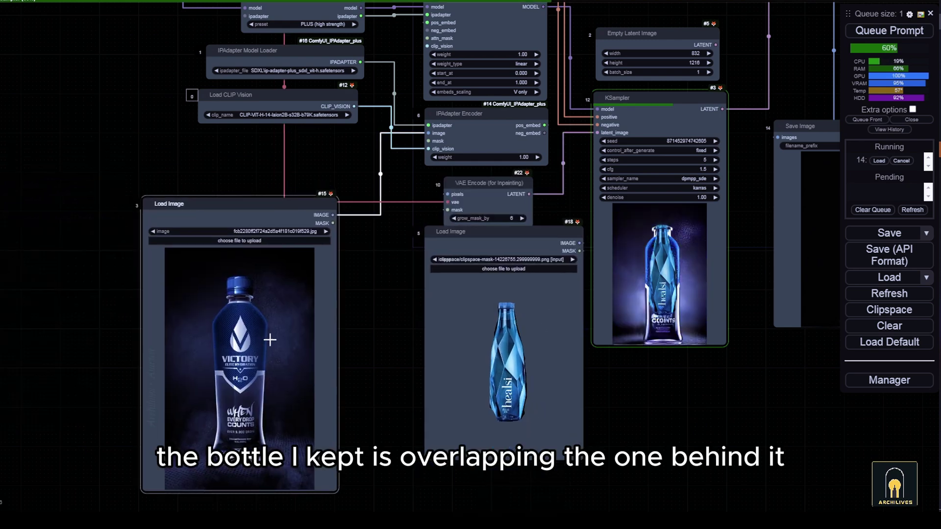
{"action": "scroll", "coordinate": [641, 356], "scroll_direction": "up", "scroll_amount": 4}
{"action": "scroll", "coordinate": [641, 363], "scroll_direction": "up", "scroll_amount": 1}
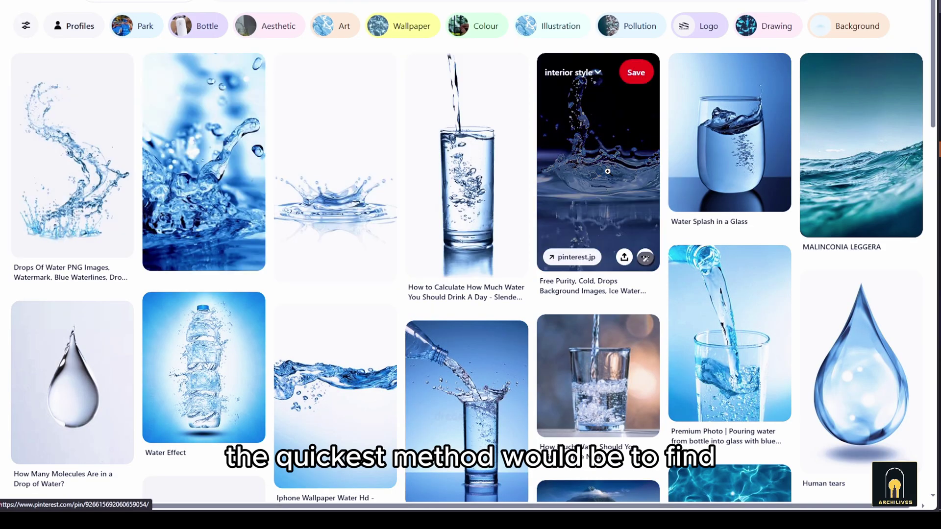
- Open the cold water-splash Pinterest pin, use it as the reference image, and browse More to explore
{"action": "left_click", "coordinate": [607, 171]}
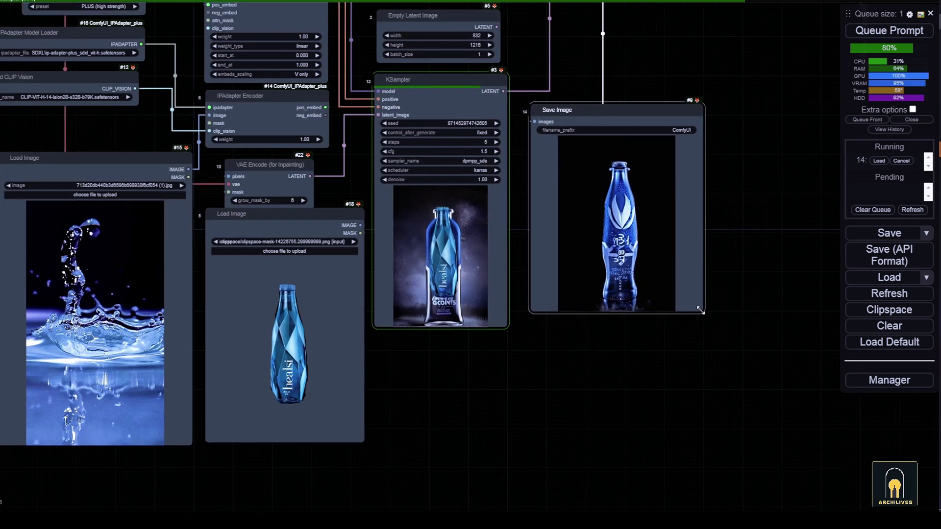
{"action": "left_click_drag", "start_coordinate": [605, 389], "coordinate": [546, 389]}
{"action": "left_click", "coordinate": [351, 152]}
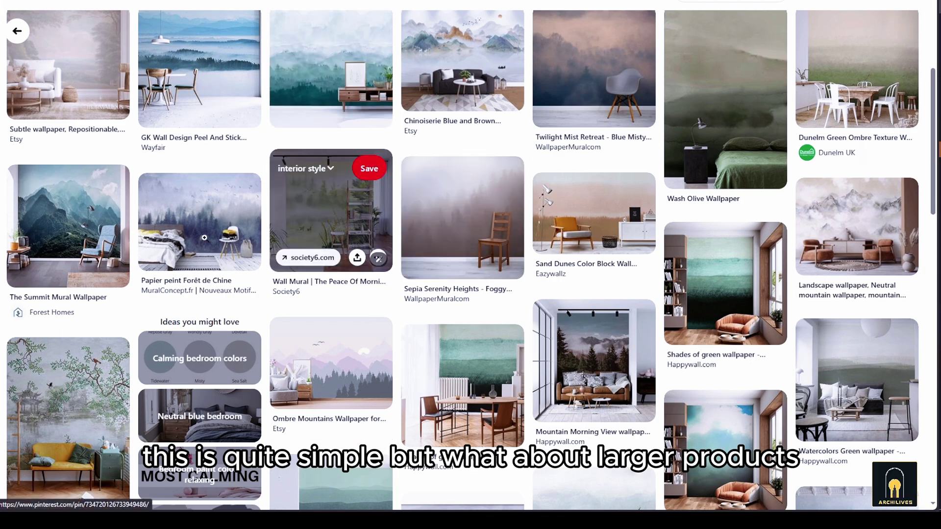
{"action": "scroll", "coordinate": [418, 237], "scroll_direction": "down", "scroll_amount": 10}
- Use the Wintersaga wallpaper pin as reference and start masking the floor under the grey sofa image
{"action": "left_click", "coordinate": [373, 206]}
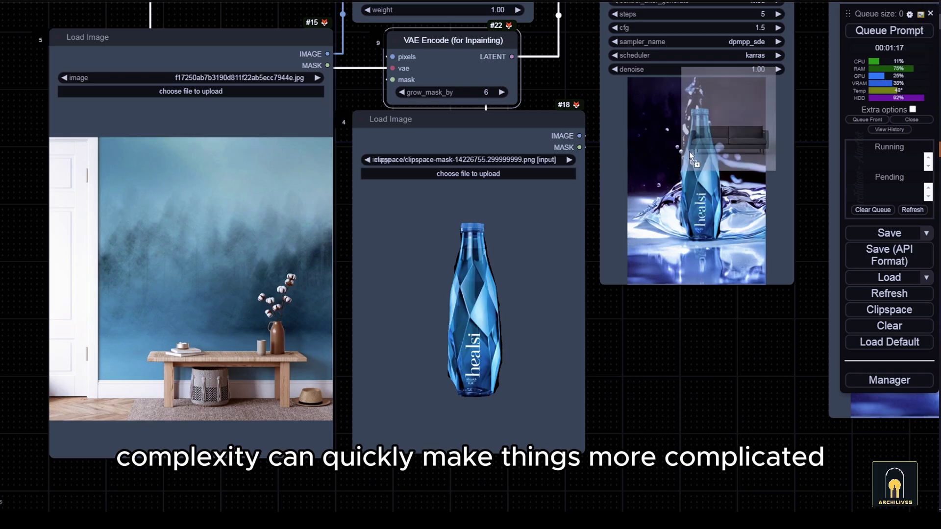
{"action": "right_click", "coordinate": [446, 110]}
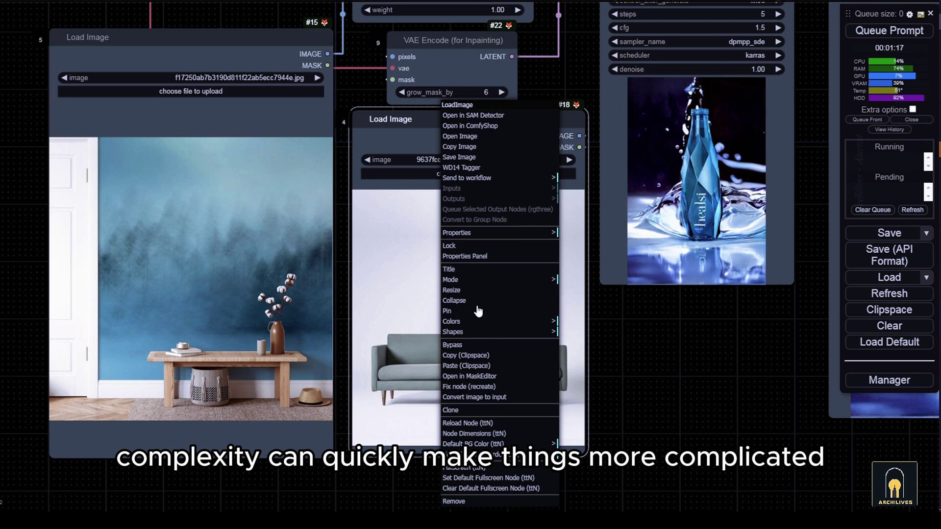
{"action": "left_click", "coordinate": [469, 377]}
{"action": "left_click_drag", "start_coordinate": [577, 410], "coordinate": [389, 396]}
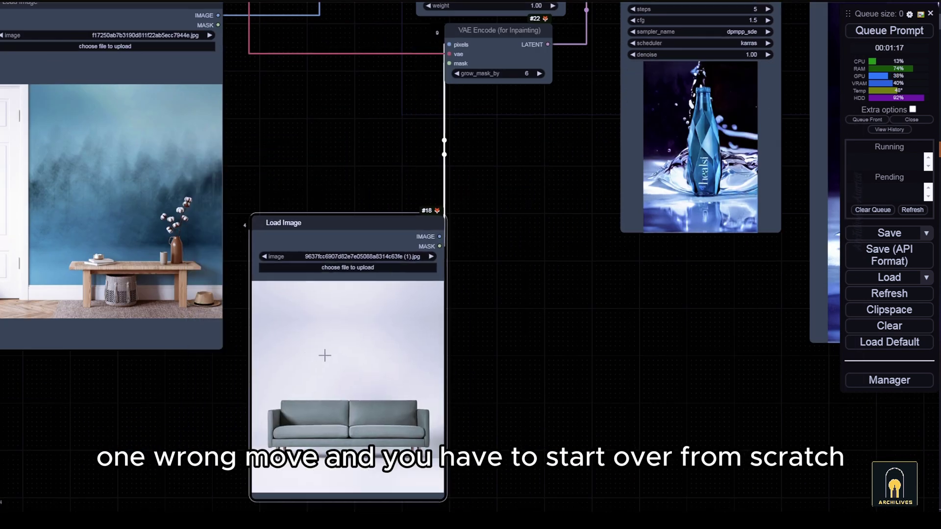
- Add a GroundingDinoSAMSegment node connected to the sofa image via a 'segment' search
{"action": "left_click_drag", "start_coordinate": [440, 236], "coordinate": [463, 237]}
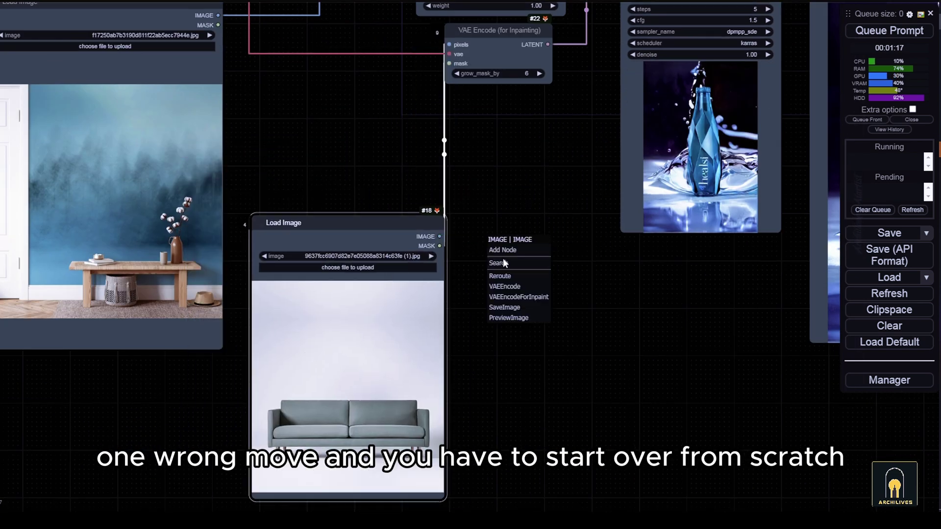
{"action": "left_click", "coordinate": [548, 263]}
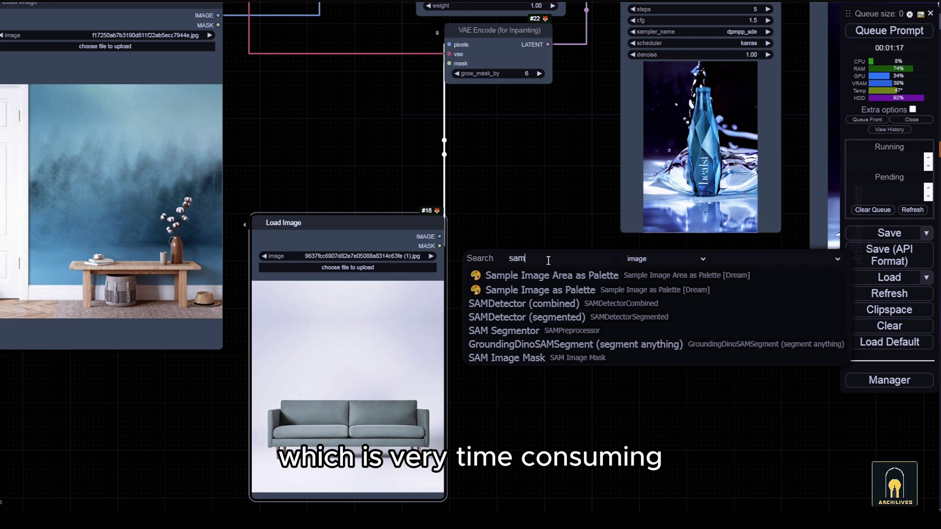
{"action": "type", "text": "segment"}
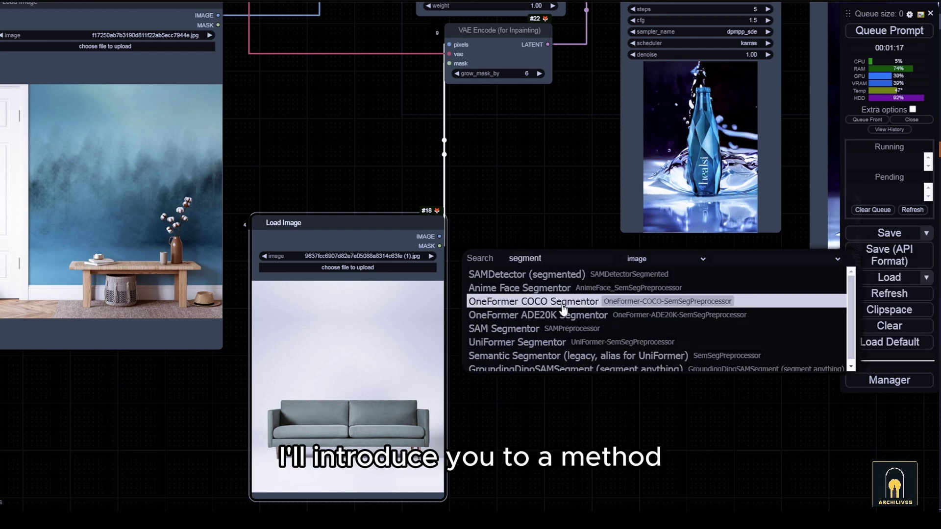
{"action": "left_click", "coordinate": [576, 369]}
- Search Manager's Install Custom Nodes list for 'segment'
{"action": "left_click", "coordinate": [889, 380]}
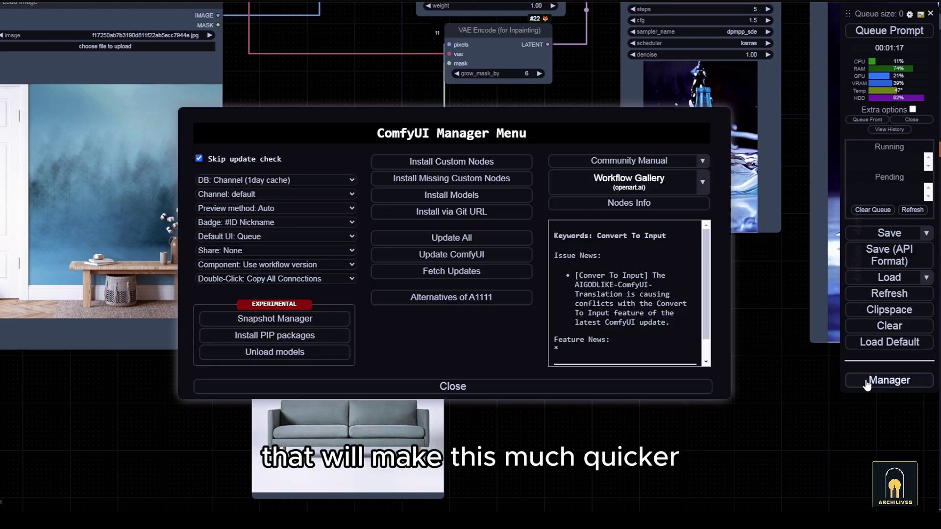
{"action": "left_click", "coordinate": [484, 161]}
{"action": "key", "text": "ctrl+a"}
{"action": "type", "text": "segment"}
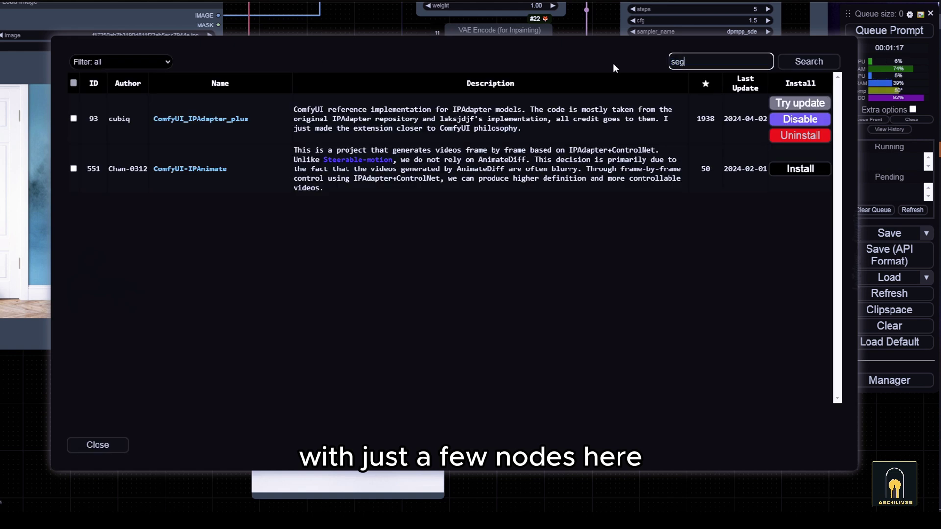
{"action": "key", "text": "Return"}
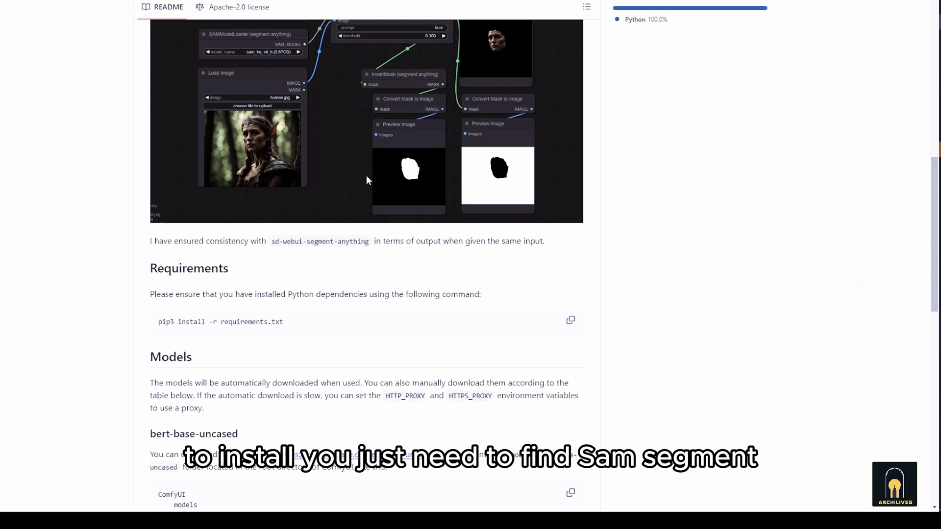
- Scroll the segment-anything README to its Models section and select the models/grounding-dino path
{"action": "scroll", "coordinate": [259, 121], "scroll_direction": "down", "scroll_amount": 5}
{"action": "scroll", "coordinate": [290, 162], "scroll_direction": "down", "scroll_amount": 9}
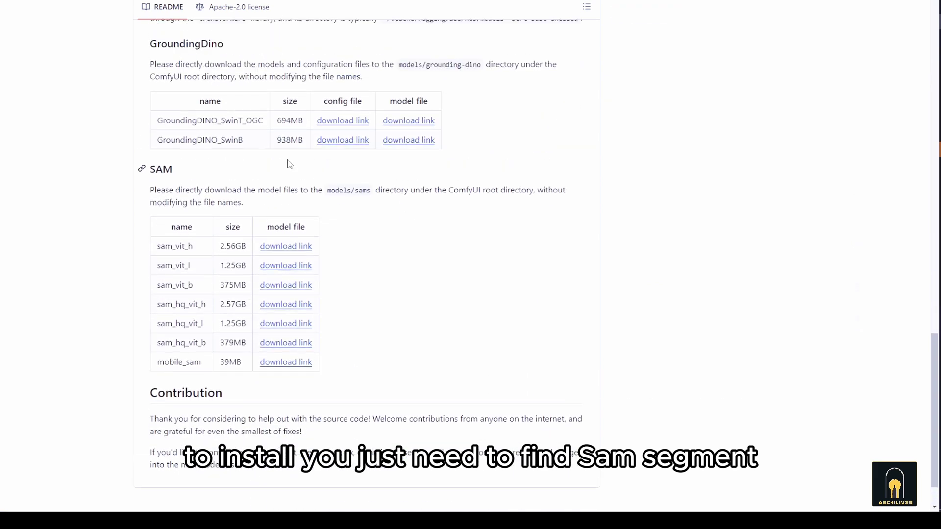
{"action": "left_click_drag", "start_coordinate": [398, 65], "coordinate": [461, 65]}
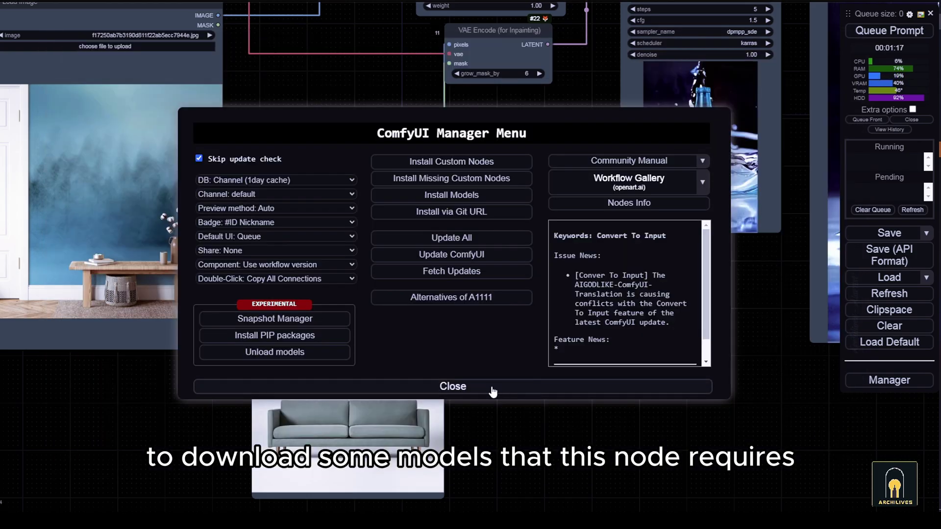
- Close Manager, place the segment node beside the sofa image, and add a SAMModelLoader set to sam_vit_b
{"action": "left_click", "coordinate": [493, 387]}
{"action": "left_click_drag", "start_coordinate": [515, 383], "coordinate": [273, 206]}
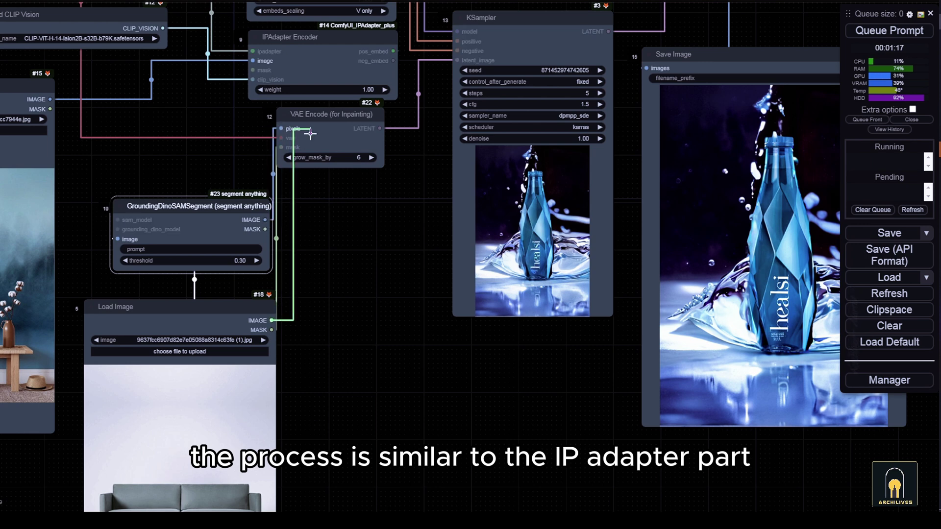
{"action": "mouse_move", "coordinate": [259, 216]}
{"action": "left_mouse_down"}
{"action": "mouse_move", "coordinate": [225, 224]}
{"action": "mouse_move", "coordinate": [372, 223]}
{"action": "left_mouse_up"}
{"action": "mouse_move", "coordinate": [232, 227]}
{"action": "left_mouse_down"}
{"action": "mouse_move", "coordinate": [231, 181]}
{"action": "mouse_move", "coordinate": [135, 160]}
{"action": "left_mouse_up"}
{"action": "left_click", "coordinate": [235, 194]}
{"action": "left_click", "coordinate": [259, 277]}
{"action": "left_click", "coordinate": [175, 184]}
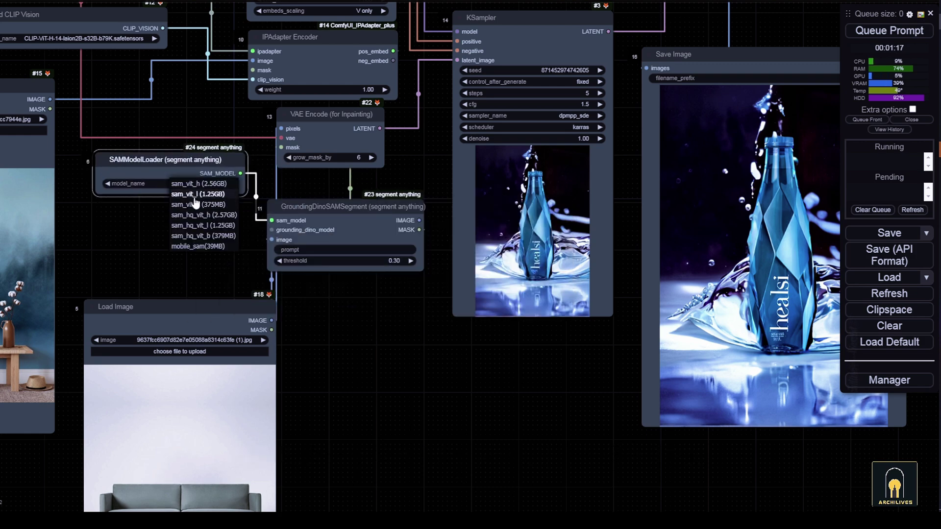
{"action": "left_click", "coordinate": [195, 204]}
- Add a GroundingDinoModelLoader with GroundingDINO_SwinT_OGC and view the generated sofa preview
{"action": "left_click_drag", "start_coordinate": [271, 230], "coordinate": [192, 231]}
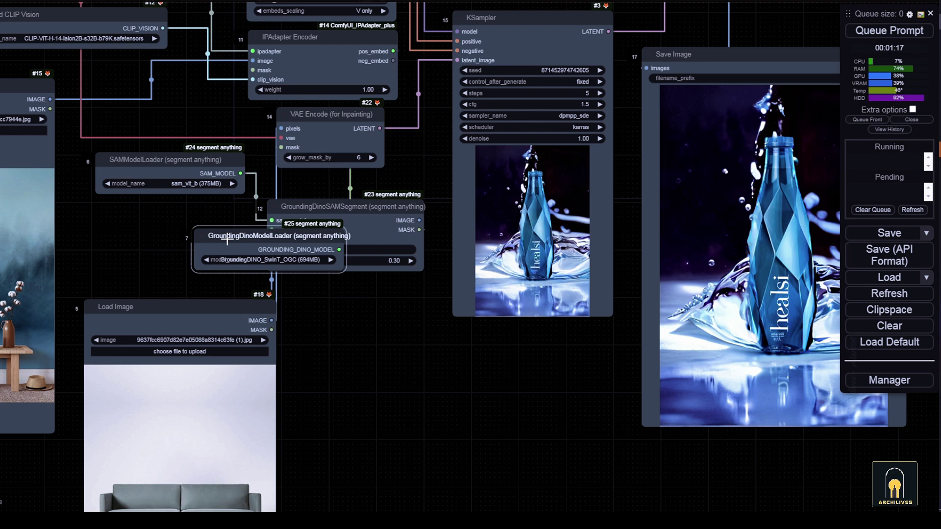
{"action": "left_click_drag", "start_coordinate": [227, 239], "coordinate": [119, 228]}
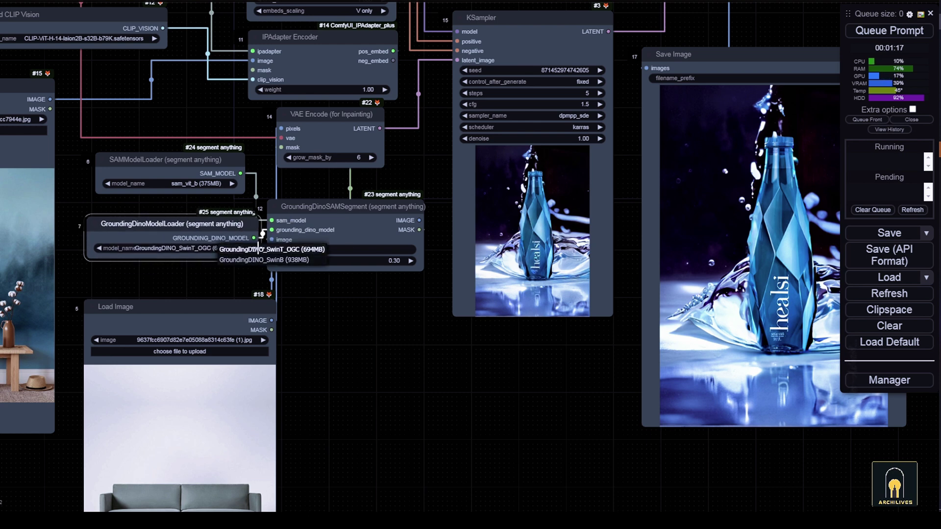
{"action": "left_click", "coordinate": [259, 249]}
{"action": "left_click_drag", "start_coordinate": [347, 243], "coordinate": [360, 245]}
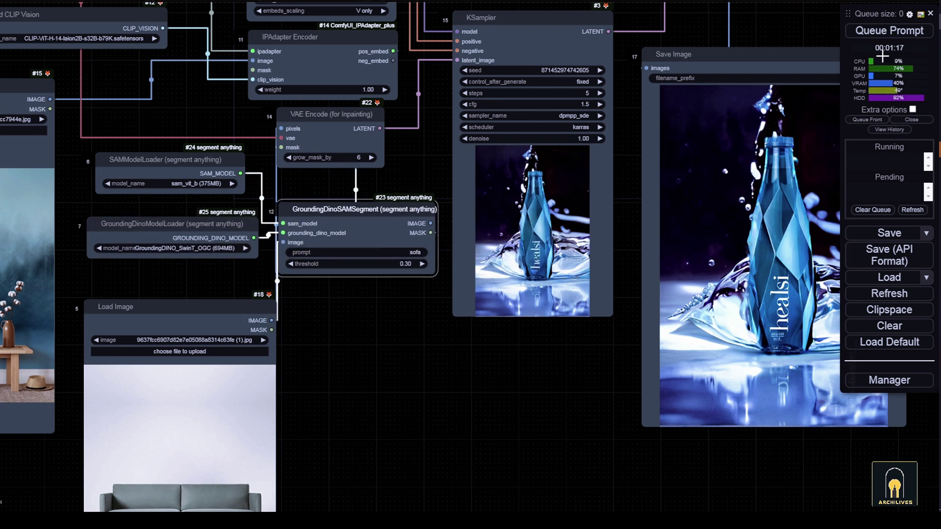
{"action": "left_click_drag", "start_coordinate": [425, 431], "coordinate": [400, 432]}
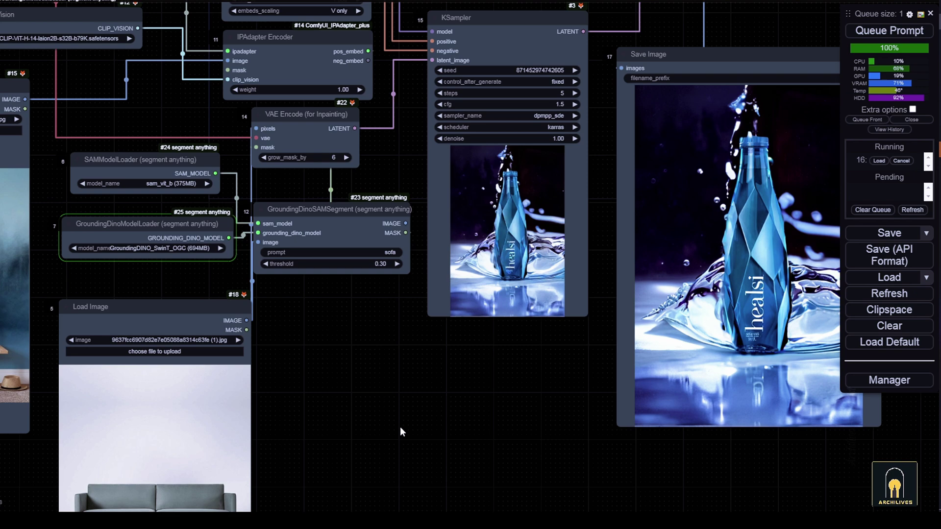
{"action": "left_click_drag", "start_coordinate": [400, 427], "coordinate": [526, 285]}
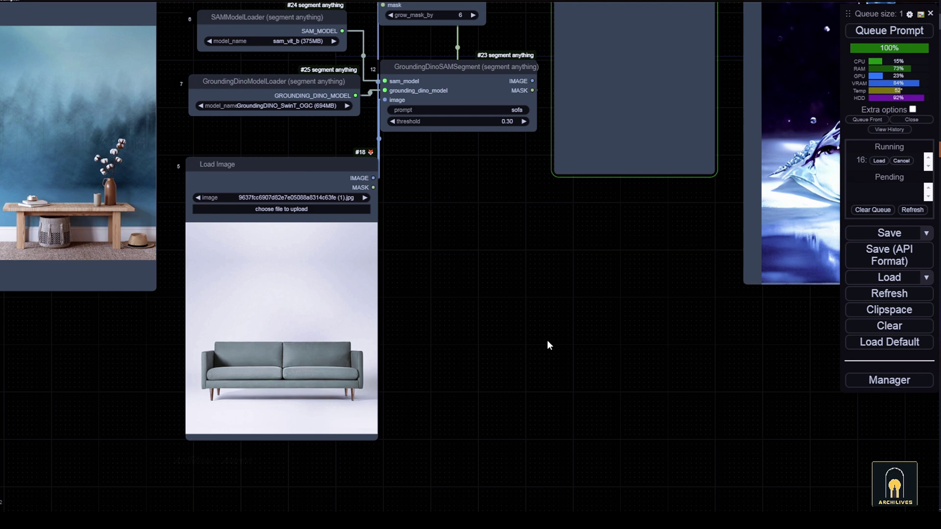
{"action": "mouse_move", "coordinate": [548, 340]}
{"action": "left_mouse_down"}
{"action": "mouse_move", "coordinate": [602, 286]}
{"action": "mouse_move", "coordinate": [658, 276]}
{"action": "left_mouse_up"}
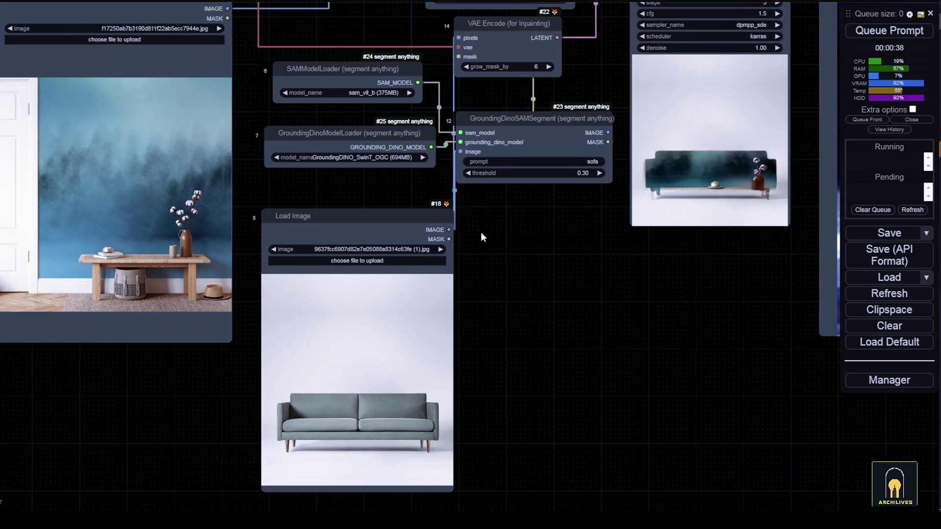
- Move the GroundingDino loader and segmentation node out of the way, further left
{"action": "left_click_drag", "start_coordinate": [411, 157], "coordinate": [384, 168]}
{"action": "mouse_move", "coordinate": [503, 119]}
{"action": "left_mouse_down"}
{"action": "mouse_move", "coordinate": [513, 113]}
{"action": "mouse_move", "coordinate": [456, 158]}
{"action": "left_mouse_up"}
{"action": "left_click_drag", "start_coordinate": [294, 216], "coordinate": [481, 247]}
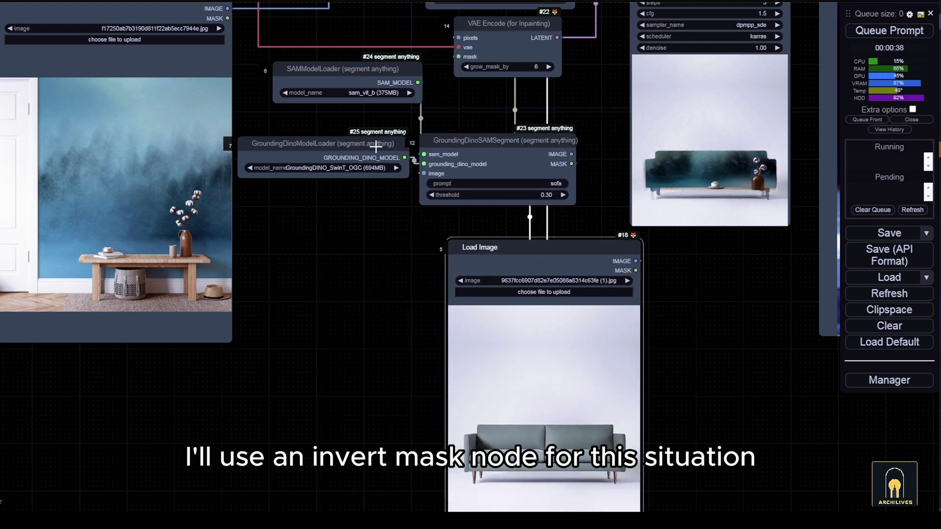
{"action": "left_click_drag", "start_coordinate": [322, 143], "coordinate": [330, 129]}
{"action": "left_click_drag", "start_coordinate": [409, 230], "coordinate": [245, 214]}
- Add an InvertMask node on the segmentation MASK output via an 'invert' search
{"action": "left_click", "coordinate": [474, 189]}
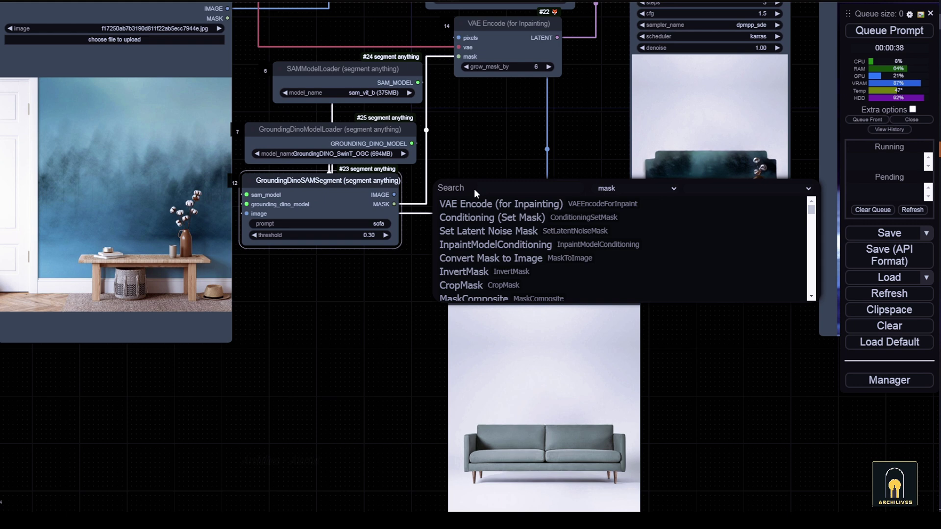
{"action": "type", "text": "invert"}
{"action": "left_click", "coordinate": [501, 217]}
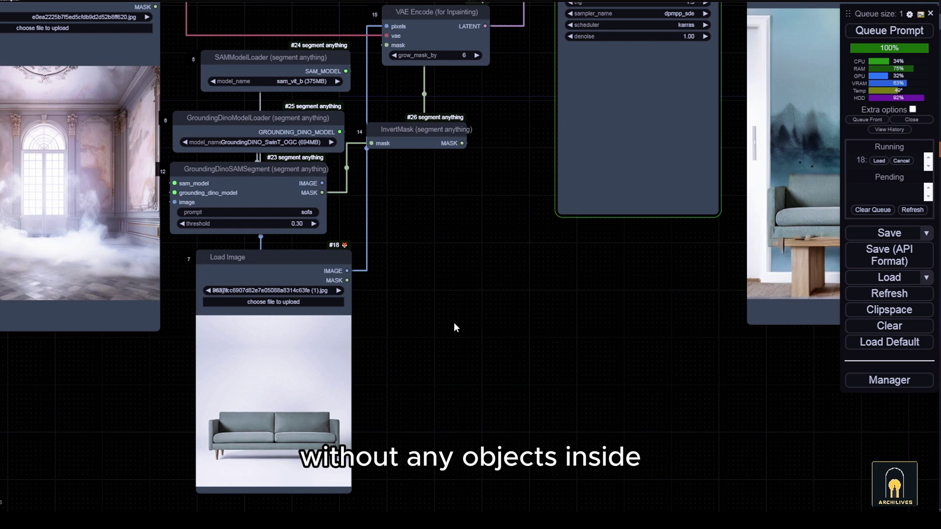
- Attach a Preview Image node to the segmentation IMAGE output and pan the graph
{"action": "left_click_drag", "start_coordinate": [322, 184], "coordinate": [415, 248]}
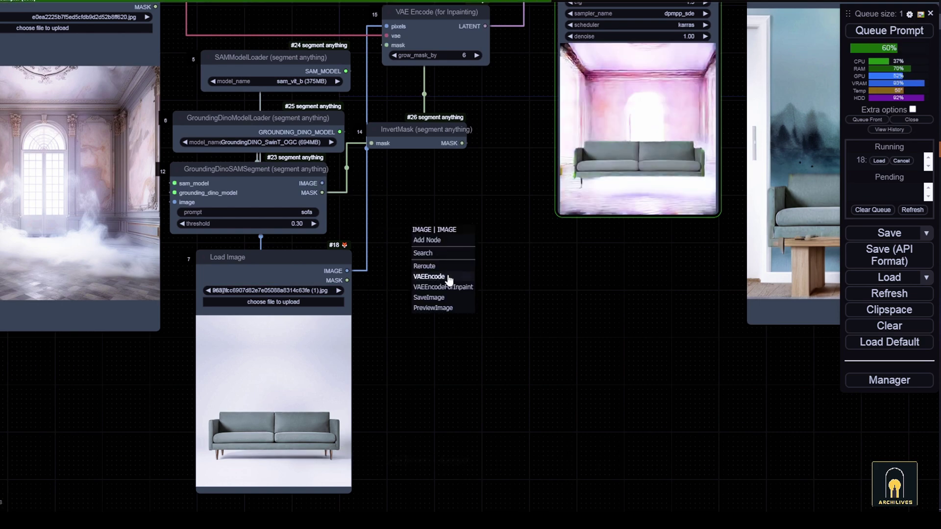
{"action": "left_click", "coordinate": [439, 279]}
{"action": "left_click_drag", "start_coordinate": [443, 204], "coordinate": [432, 191]}
{"action": "left_click_drag", "start_coordinate": [583, 210], "coordinate": [464, 230]}
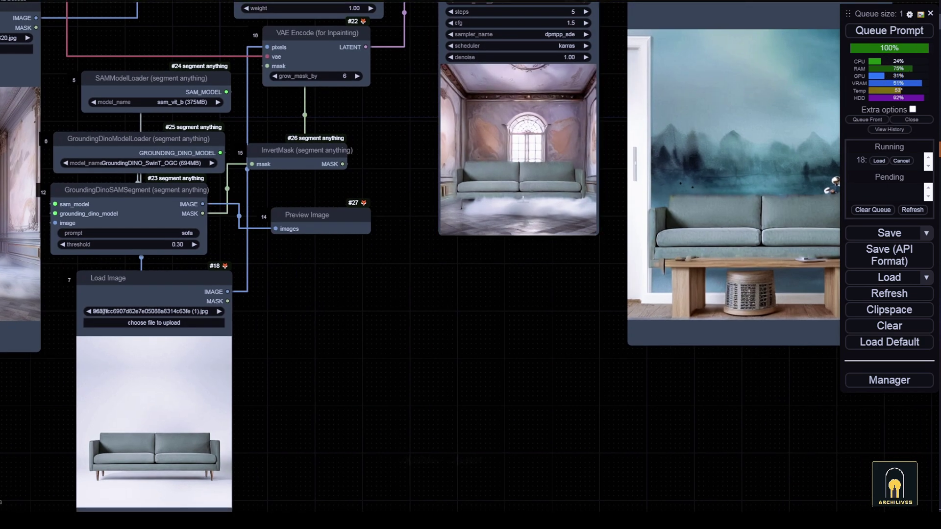
{"action": "left_click_drag", "start_coordinate": [527, 284], "coordinate": [311, 266]}
- Bring the GroundingDino and Load Image nodes into view, then open the angled sofa pin
{"action": "left_click_drag", "start_coordinate": [382, 272], "coordinate": [713, 262]}
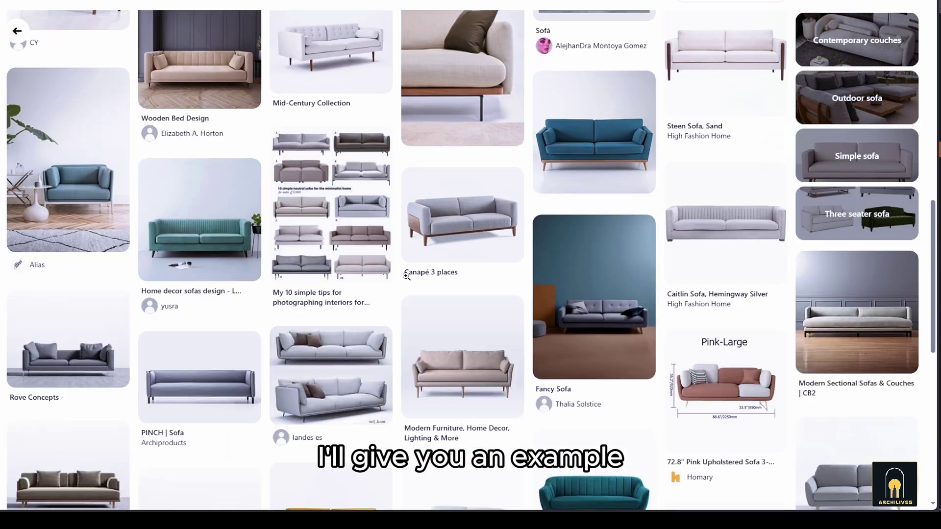
{"action": "scroll", "coordinate": [467, 212], "scroll_direction": "up", "scroll_amount": 1}
{"action": "left_click", "coordinate": [464, 266]}
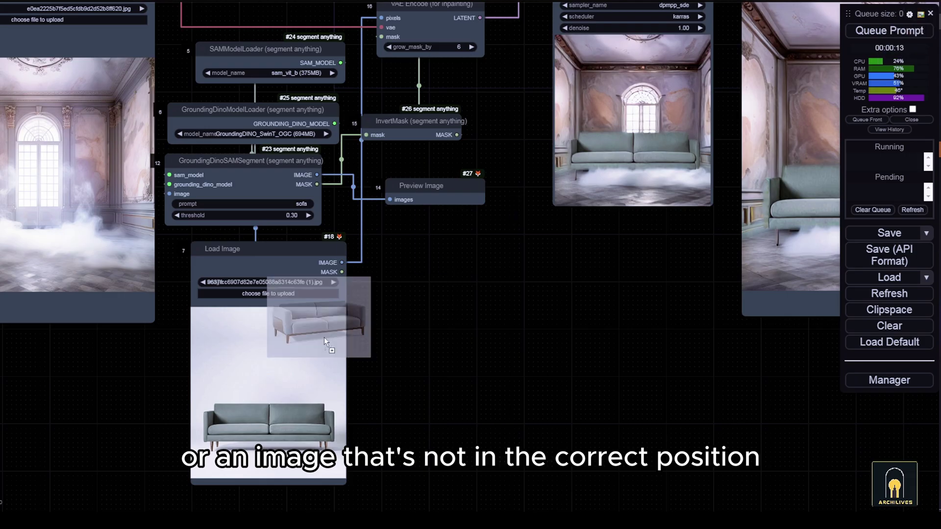
- Load the angled Pinterest sofa photo into Load Image and queue the workflow
{"action": "left_click_drag", "start_coordinate": [925, 41], "coordinate": [313, 316]}
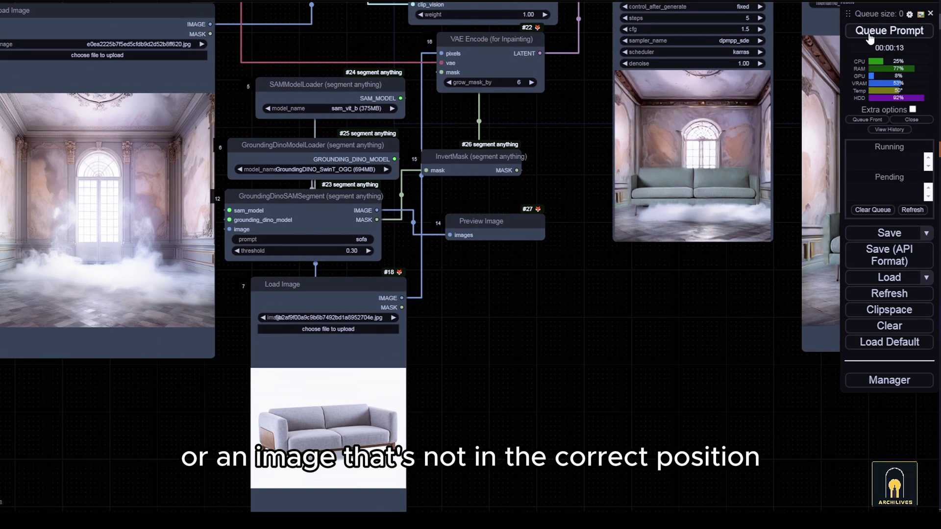
{"action": "left_click", "coordinate": [870, 32]}
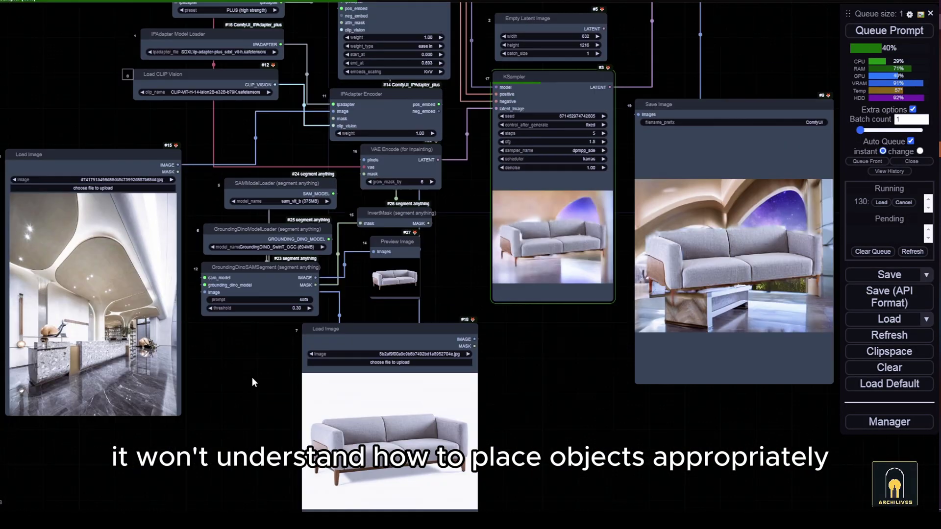
{"action": "left_click_drag", "start_coordinate": [252, 380], "coordinate": [274, 339]}
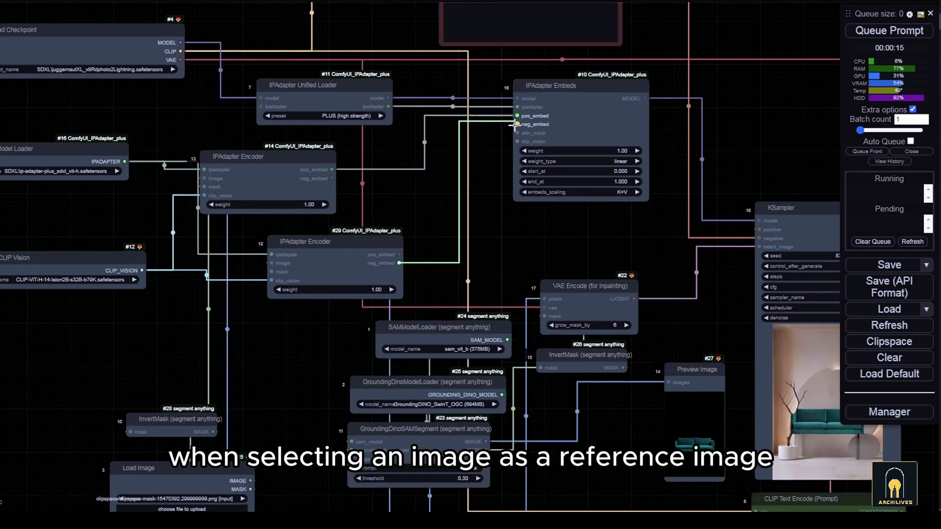
- Add a Bitwise MASK + MASK node summing both masks and feed it into InvertMask
{"action": "double_click", "coordinate": [484, 338]}
{"action": "type", "text": "ipada"}
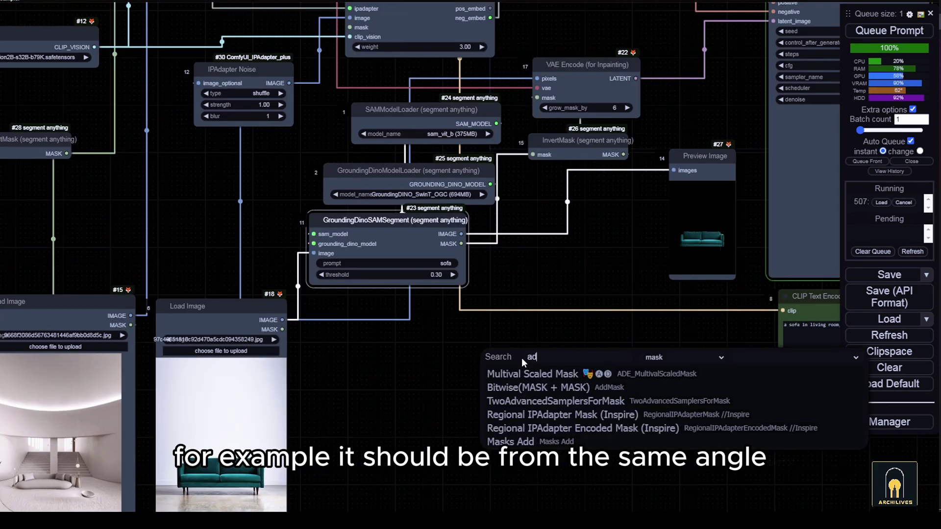
{"action": "left_click", "coordinate": [515, 388]}
{"action": "left_click_drag", "start_coordinate": [571, 349], "coordinate": [468, 321]}
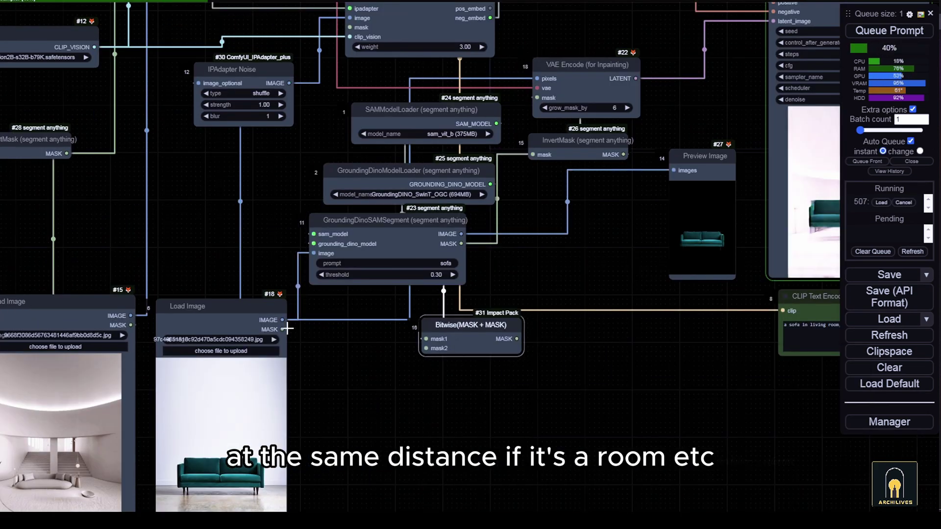
{"action": "left_click_drag", "start_coordinate": [429, 349], "coordinate": [426, 348]}
{"action": "left_click_drag", "start_coordinate": [539, 154], "coordinate": [535, 155]}
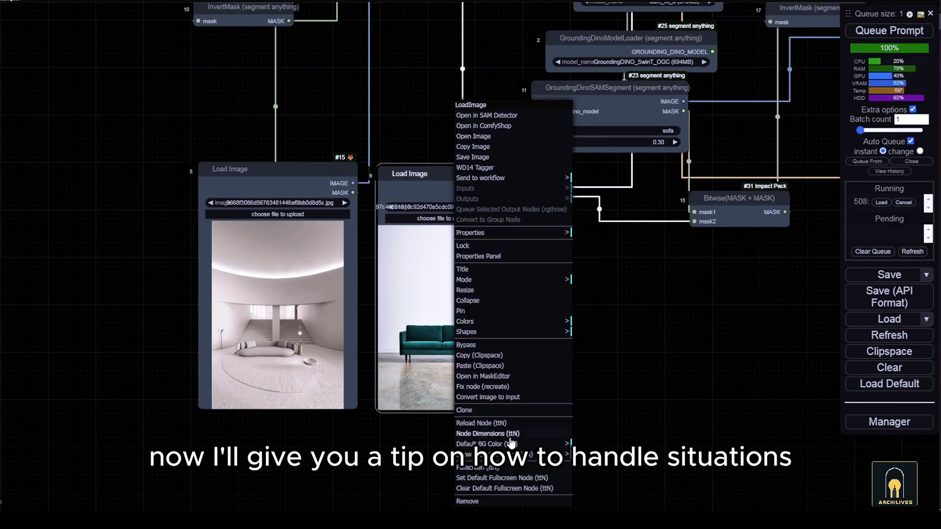
- Paint a mask over the floor beneath the sofa in the MaskEditor
{"action": "left_click", "coordinate": [516, 376]}
{"action": "left_click_drag", "start_coordinate": [588, 389], "coordinate": [336, 388]}
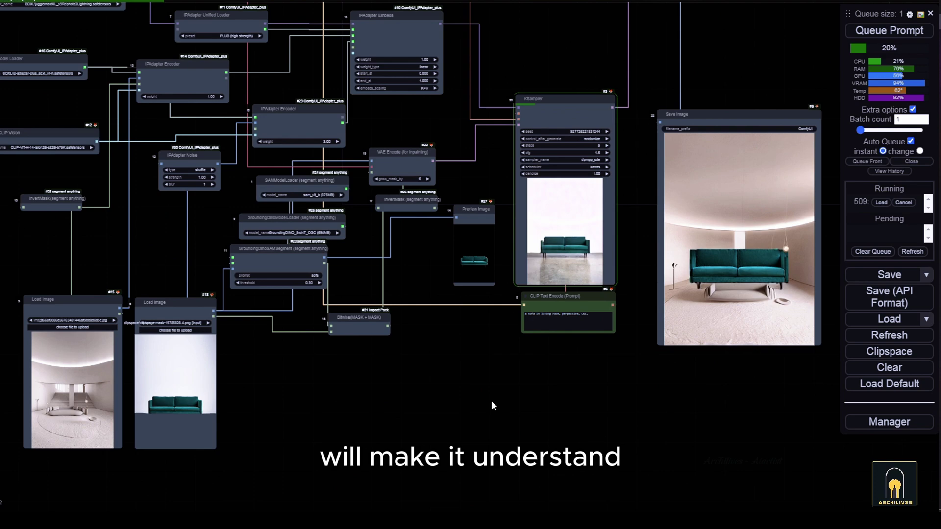
{"action": "scroll", "coordinate": [492, 402], "scroll_direction": "up", "scroll_amount": 3}
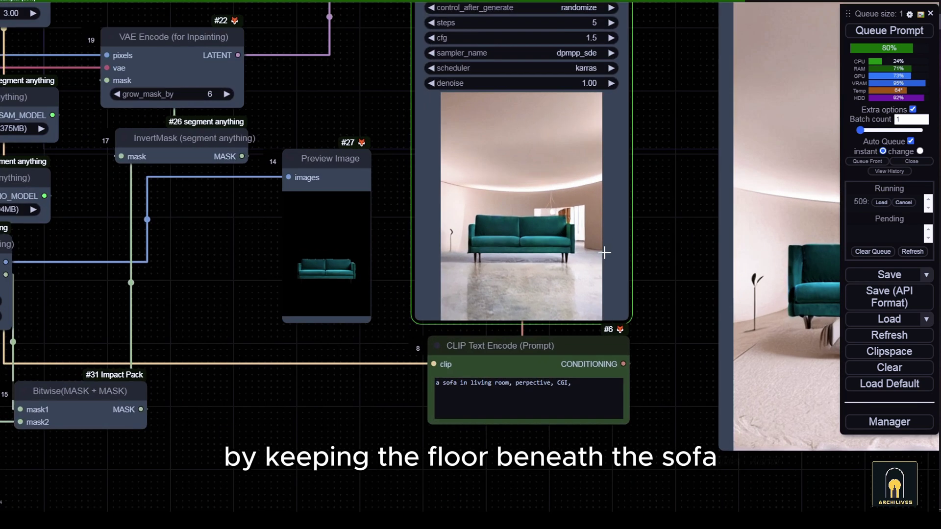
{"action": "scroll", "coordinate": [452, 424], "scroll_direction": "down", "scroll_amount": 2}
{"action": "scroll", "coordinate": [451, 428], "scroll_direction": "down", "scroll_amount": 3}
{"action": "scroll", "coordinate": [441, 427], "scroll_direction": "up", "scroll_amount": 3}
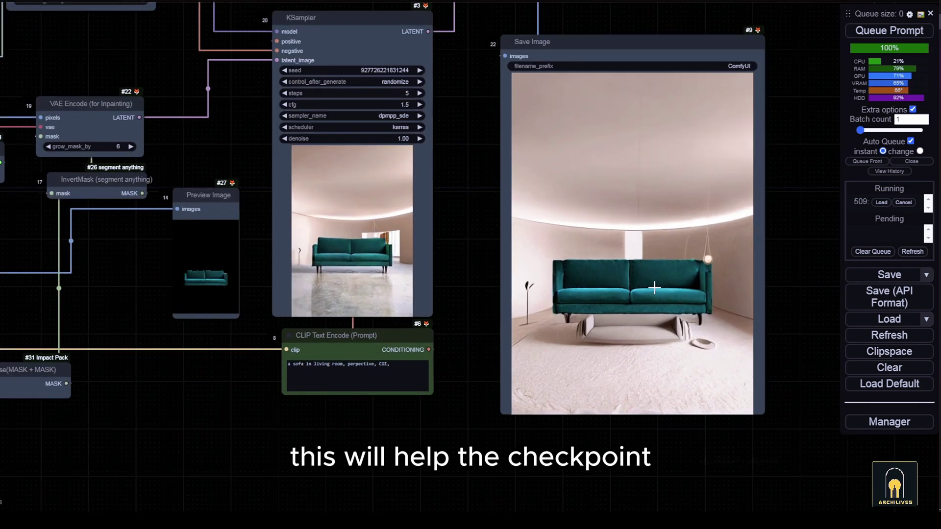
{"action": "scroll", "coordinate": [378, 433], "scroll_direction": "down", "scroll_amount": 1}
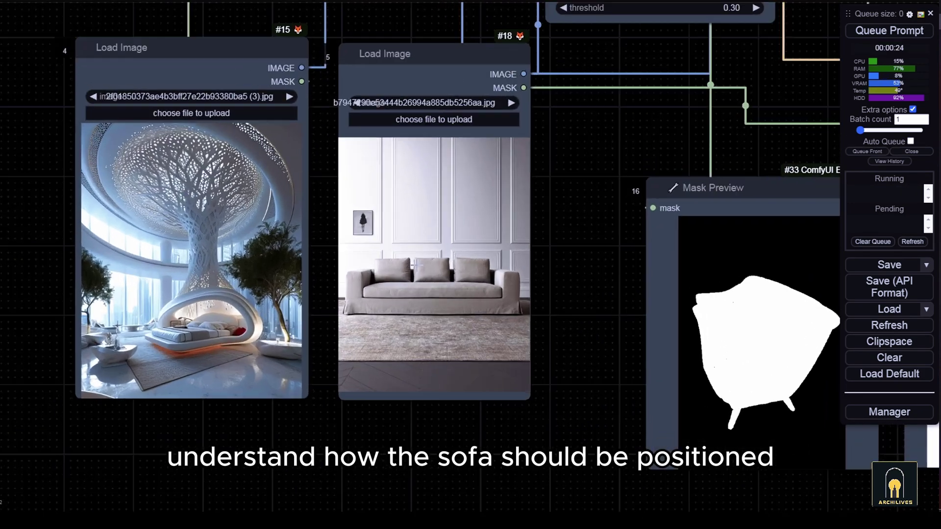
- Open the sofa photo in MaskEditor and mask the rug and floor
{"action": "right_click", "coordinate": [417, 105]}
{"action": "left_click", "coordinate": [444, 376]}
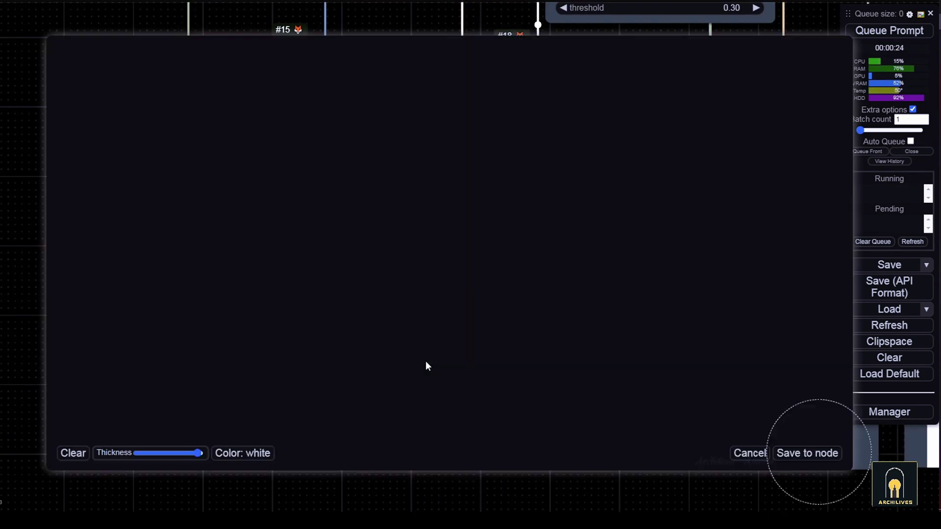
{"action": "left_click_drag", "start_coordinate": [577, 439], "coordinate": [247, 407]}
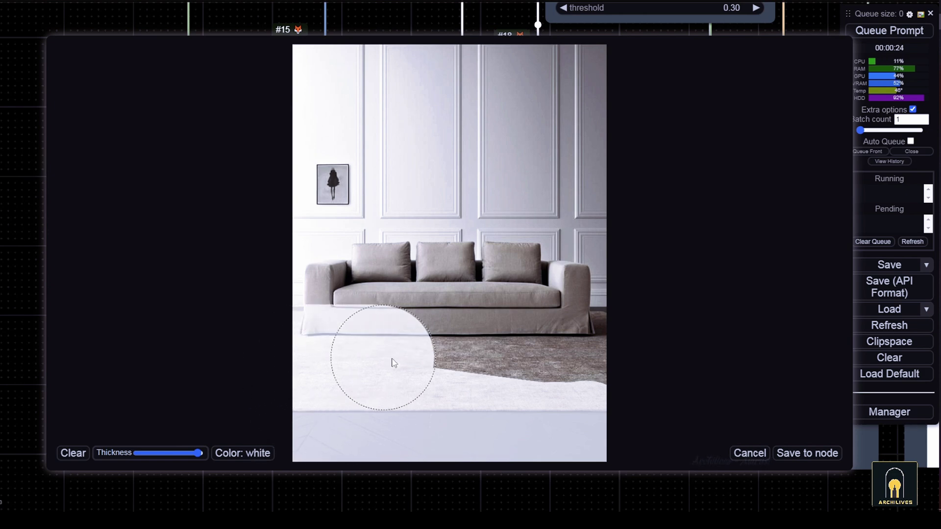
{"action": "left_click_drag", "start_coordinate": [394, 363], "coordinate": [549, 363]}
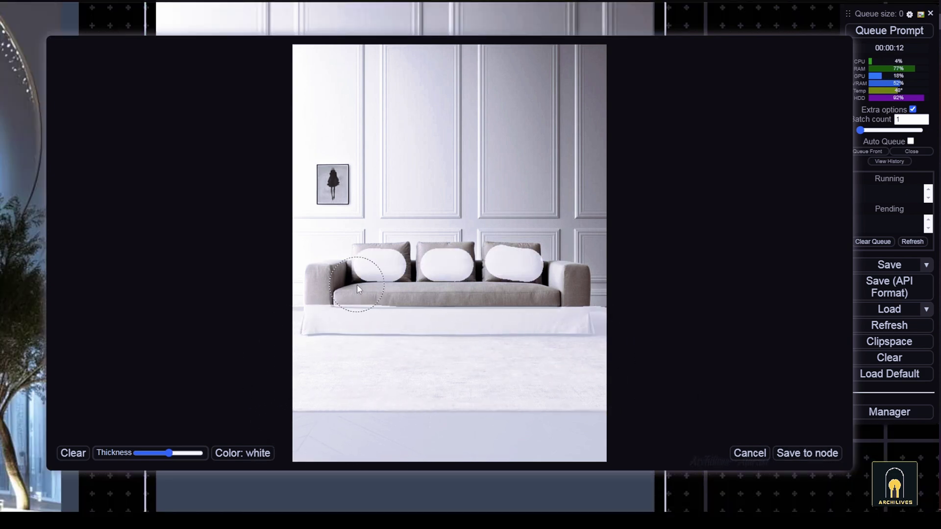
- Mask the sofa seat, left arm and back cushions, then save to the node
{"action": "left_click_drag", "start_coordinate": [348, 295], "coordinate": [395, 294]}
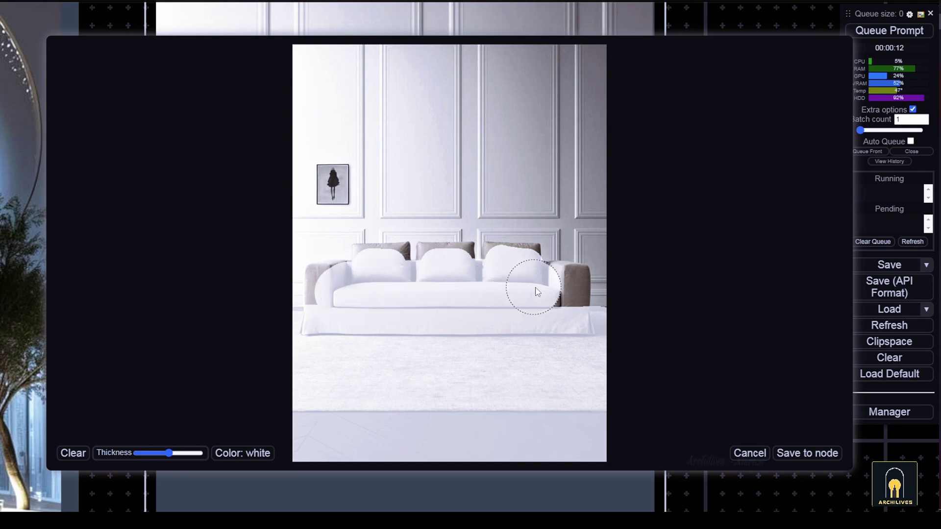
{"action": "left_click_drag", "start_coordinate": [337, 293], "coordinate": [414, 301]}
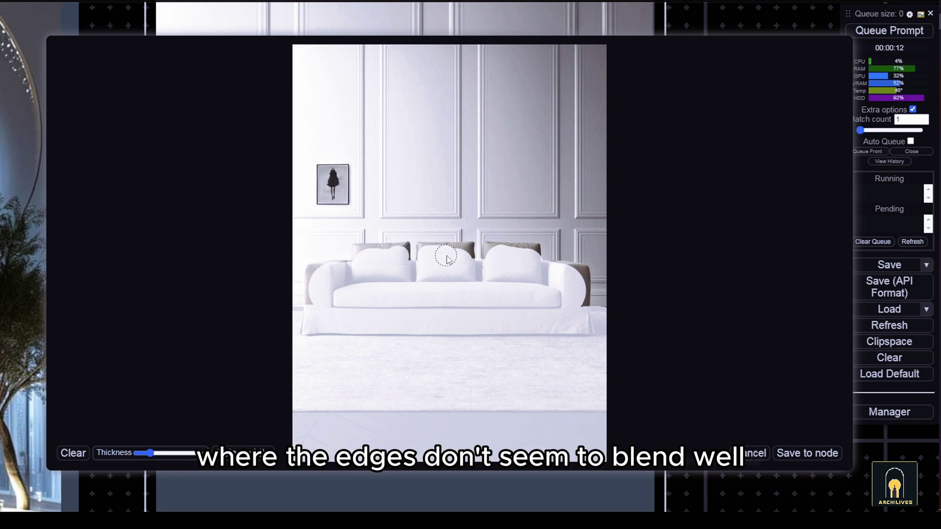
{"action": "left_click_drag", "start_coordinate": [496, 255], "coordinate": [528, 255]}
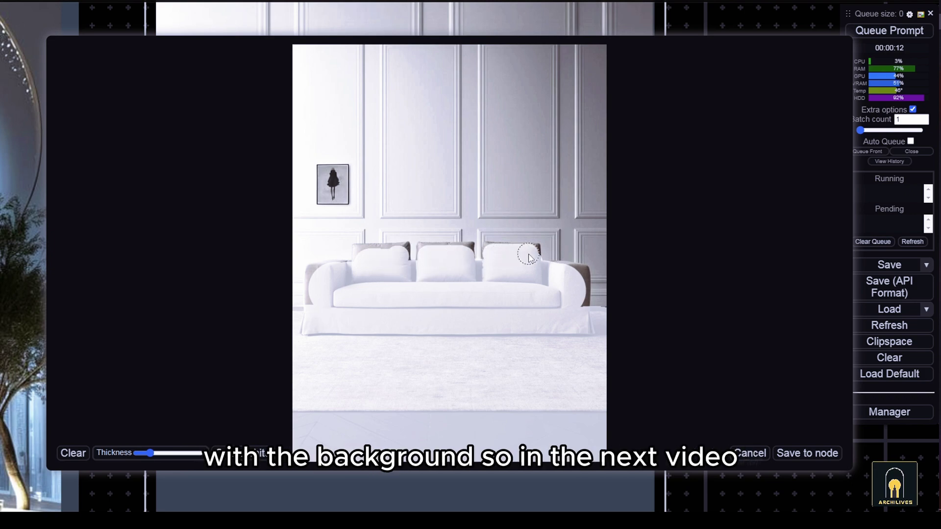
{"action": "left_click", "coordinate": [798, 455]}
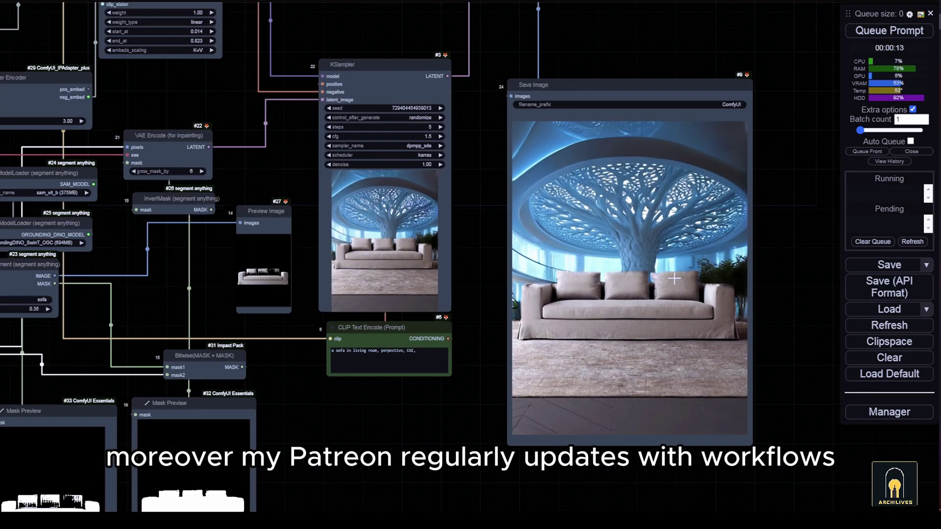
{"action": "scroll", "coordinate": [636, 263], "scroll_direction": "up", "scroll_amount": 4}
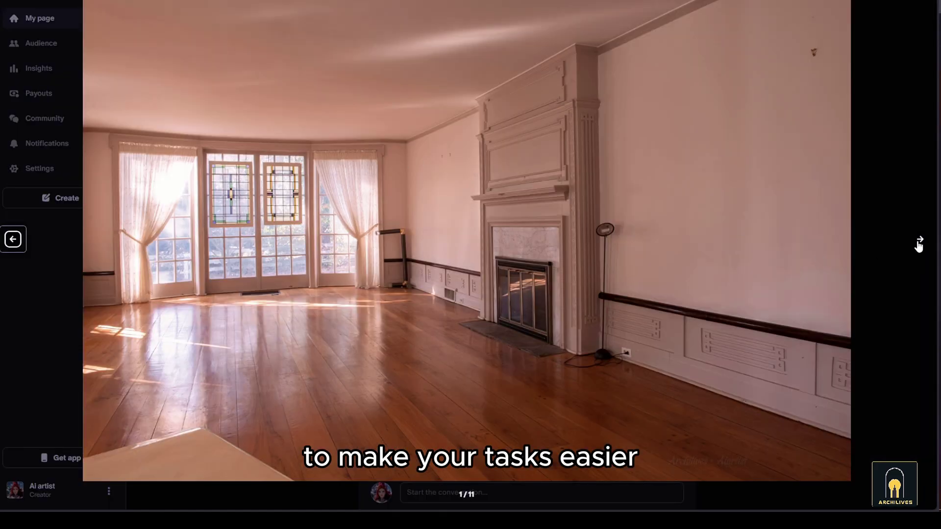
- Step through the post's 11 sample renders in the lightbox, then close it
{"action": "left_click", "coordinate": [919, 240]}
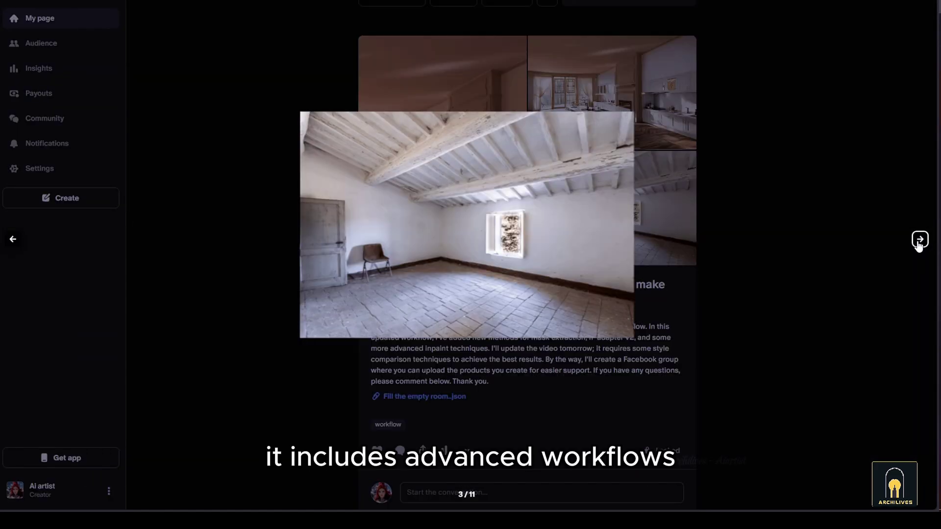
{"action": "left_click", "coordinate": [920, 240]}
{"action": "left_click", "coordinate": [13, 240]}
{"action": "left_click", "coordinate": [919, 240]}
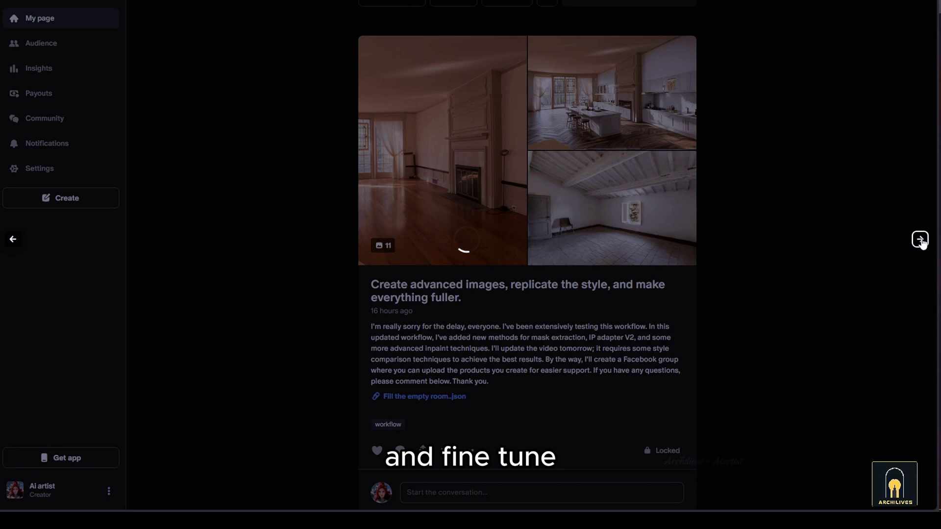
{"action": "left_click", "coordinate": [921, 240]}
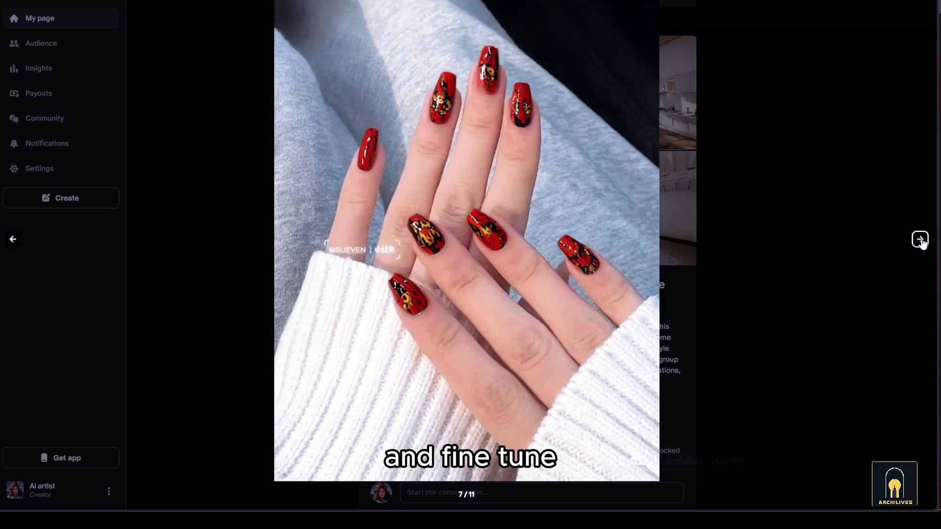
{"action": "left_click", "coordinate": [920, 240]}
{"action": "left_click", "coordinate": [920, 240]}
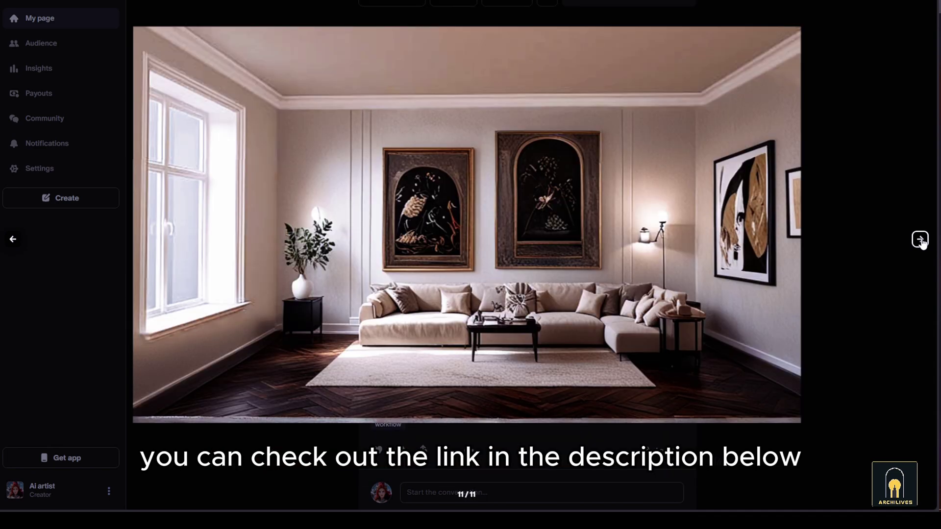
{"action": "left_click", "coordinate": [920, 240]}
{"action": "left_click", "coordinate": [920, 240]}
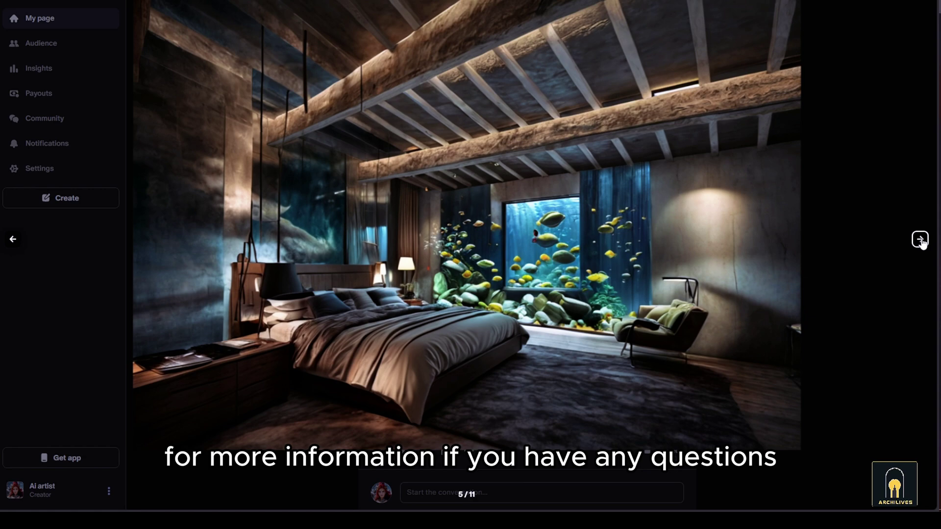
{"action": "left_click", "coordinate": [920, 240]}
{"action": "left_click", "coordinate": [920, 241]}
{"action": "left_click", "coordinate": [752, 190]}
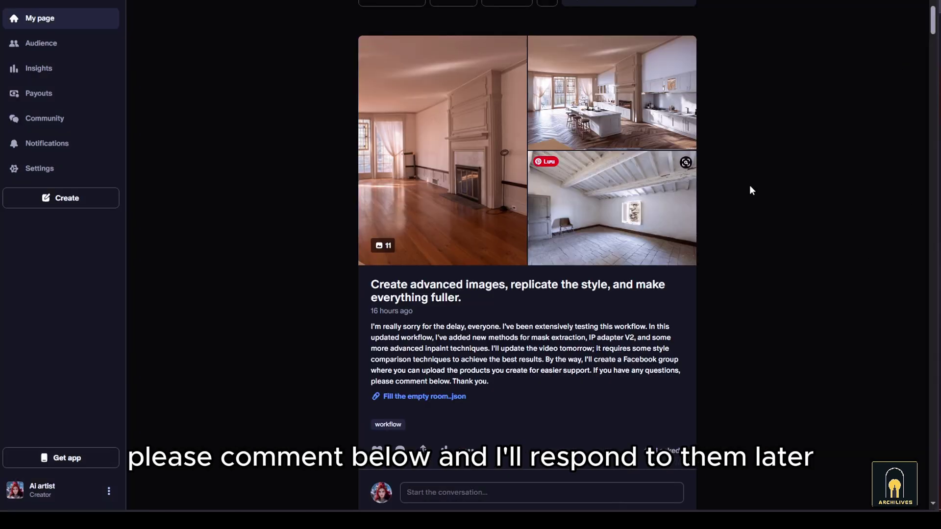